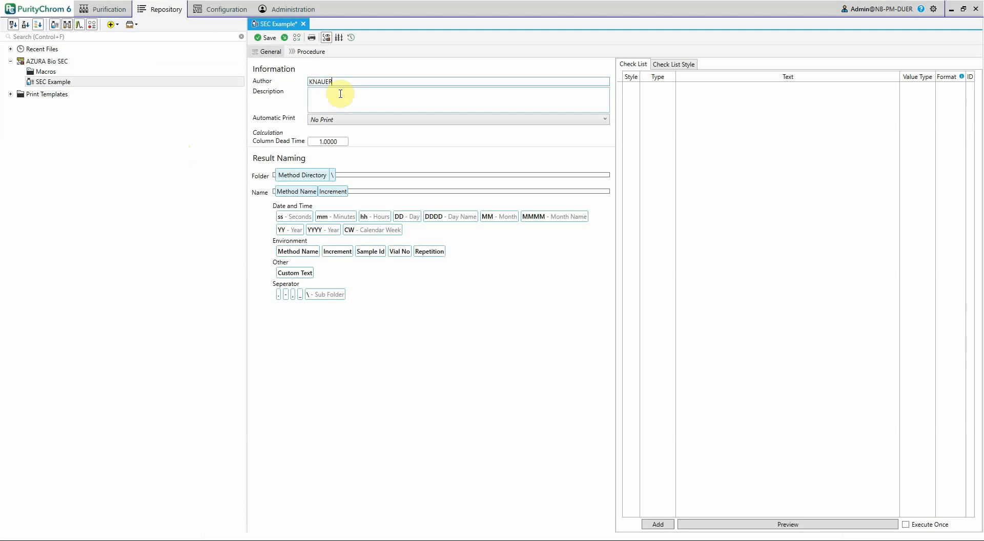
Enter the method description "This is an example for a SEC method."
{"action": "type", "text": "This is"}
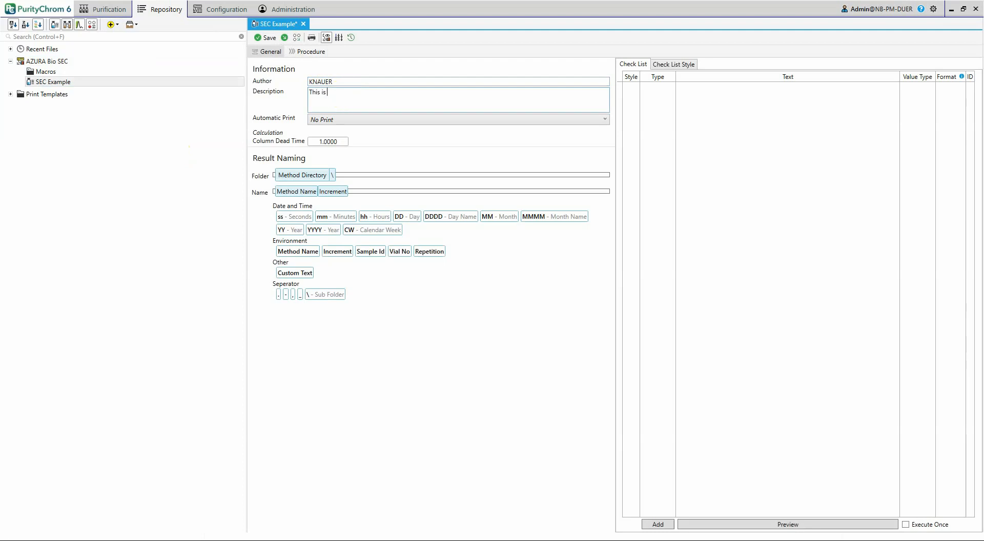
{"action": "type", "text": " an example for a SEC method."}
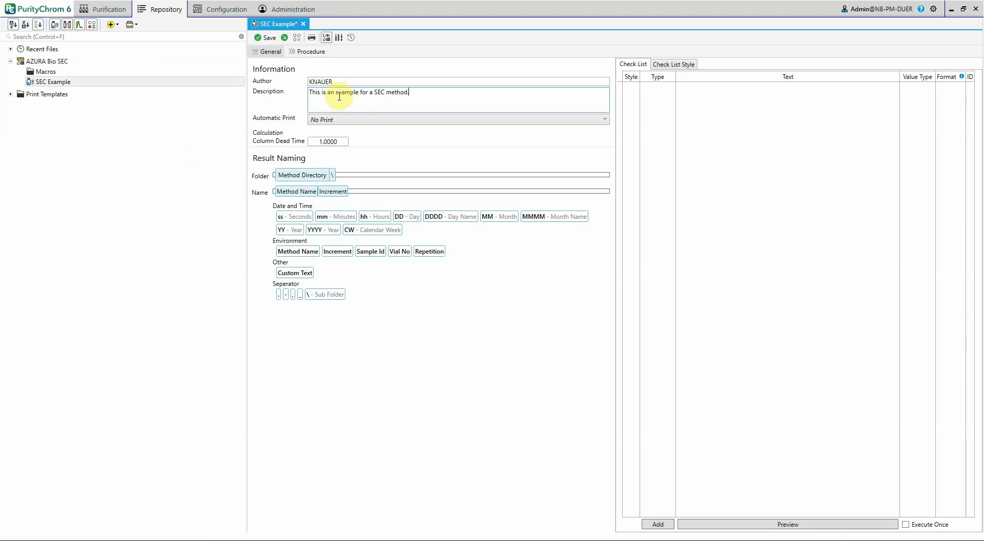
Append Method Name to the result folder and build the result name as Method Name, _, YY, MM, DD, _, Increment
{"action": "mouse_move", "coordinate": [302, 251]}
{"action": "left_mouse_down"}
{"action": "mouse_move", "coordinate": [313, 252]}
{"action": "mouse_move", "coordinate": [358, 176]}
{"action": "left_mouse_up"}
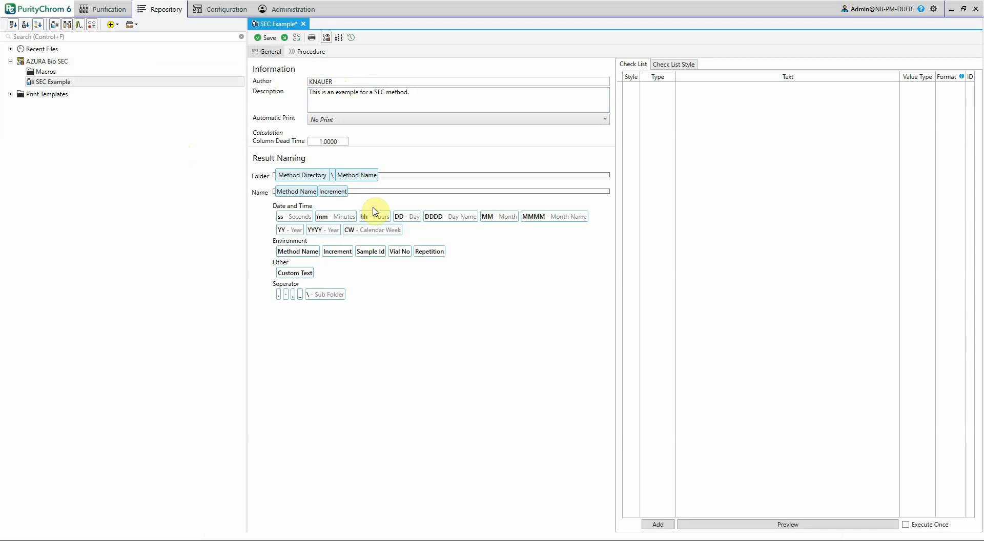
{"action": "left_click_drag", "start_coordinate": [287, 229], "coordinate": [363, 193]}
{"action": "left_click_drag", "start_coordinate": [496, 218], "coordinate": [391, 194]}
{"action": "left_click_drag", "start_coordinate": [300, 295], "coordinate": [323, 194]}
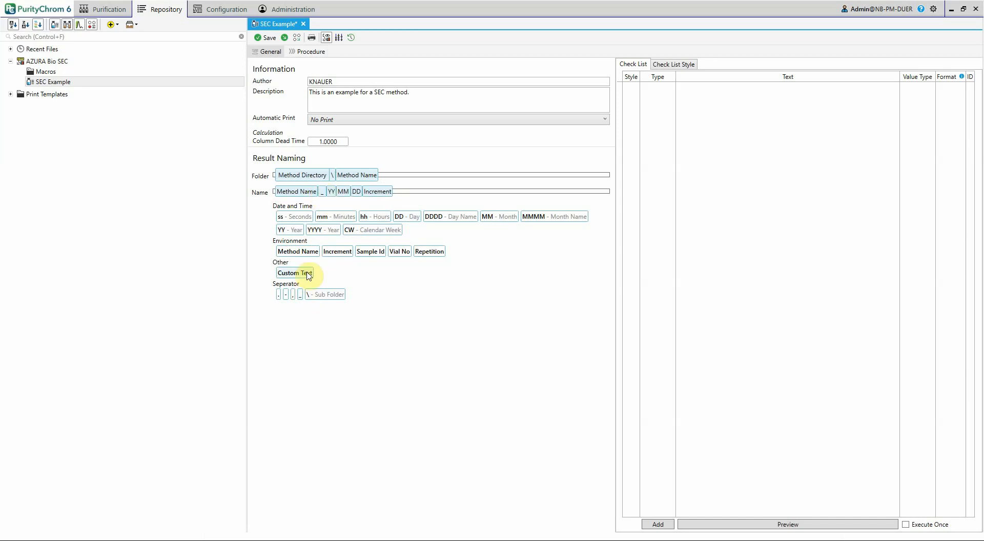
{"action": "left_click_drag", "start_coordinate": [301, 294], "coordinate": [382, 198]}
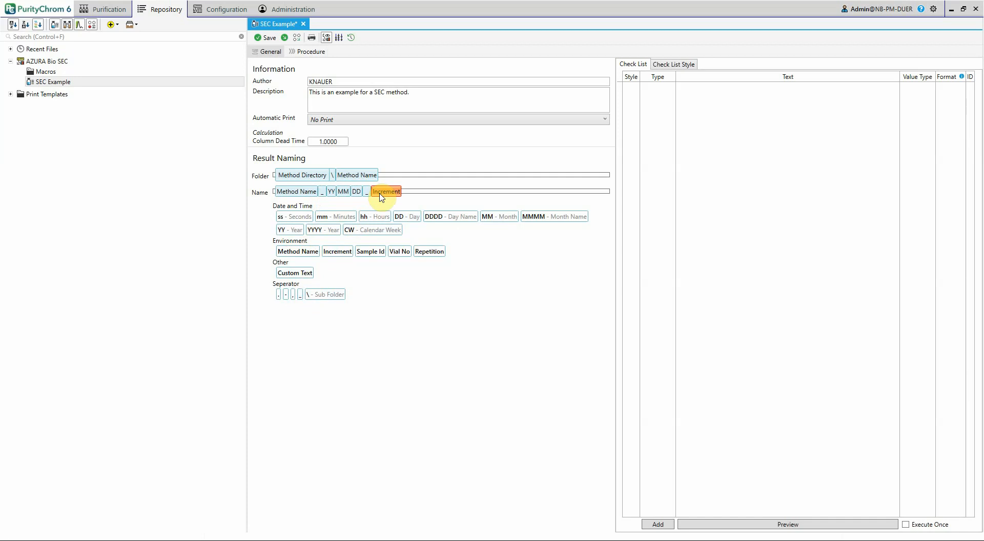
{"action": "left_click_drag", "start_coordinate": [382, 197], "coordinate": [384, 192]}
Add a check list entry of type Input with the text "Are all fraction tubes empty?" and value type Check
{"action": "left_click", "coordinate": [659, 526]}
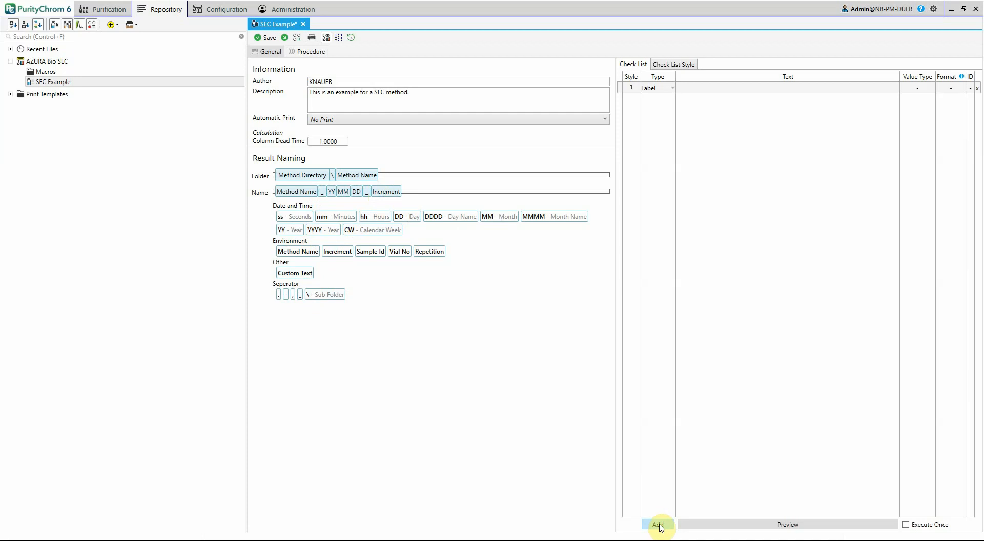
{"action": "left_click", "coordinate": [669, 88]}
{"action": "left_click", "coordinate": [672, 87]}
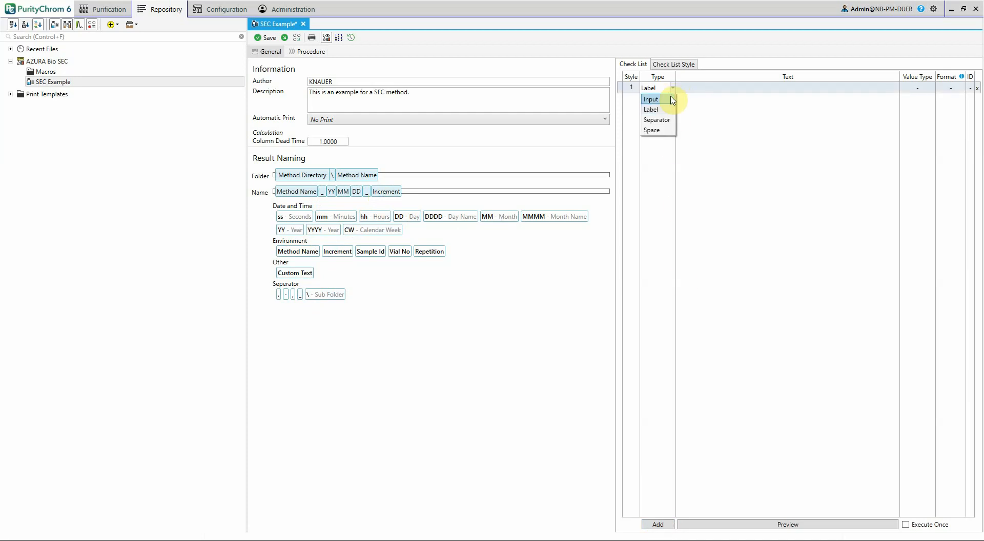
{"action": "left_click", "coordinate": [651, 99]}
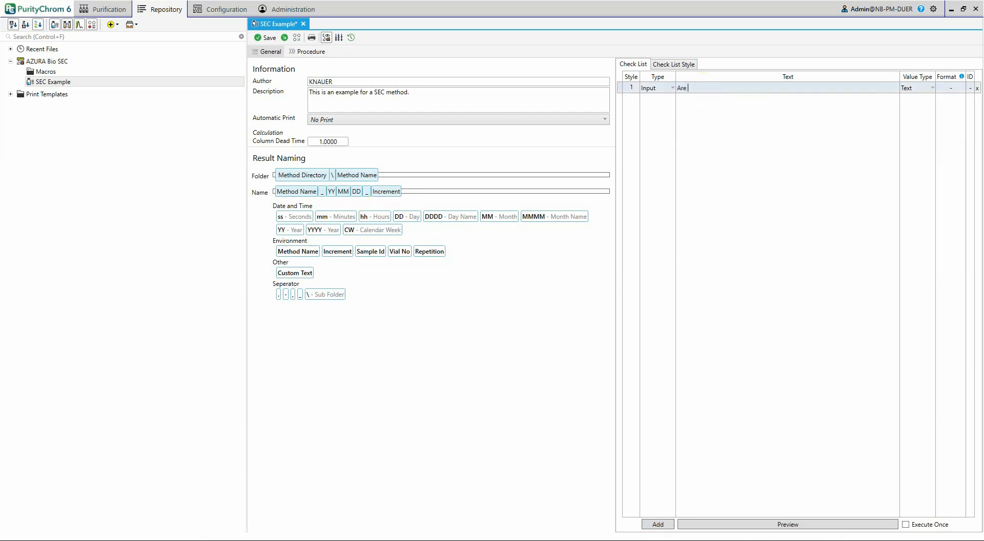
{"action": "type", "text": "raction tubes empty?"}
{"action": "left_click", "coordinate": [912, 88]}
{"action": "left_click", "coordinate": [925, 88]}
{"action": "left_click", "coordinate": [931, 109]}
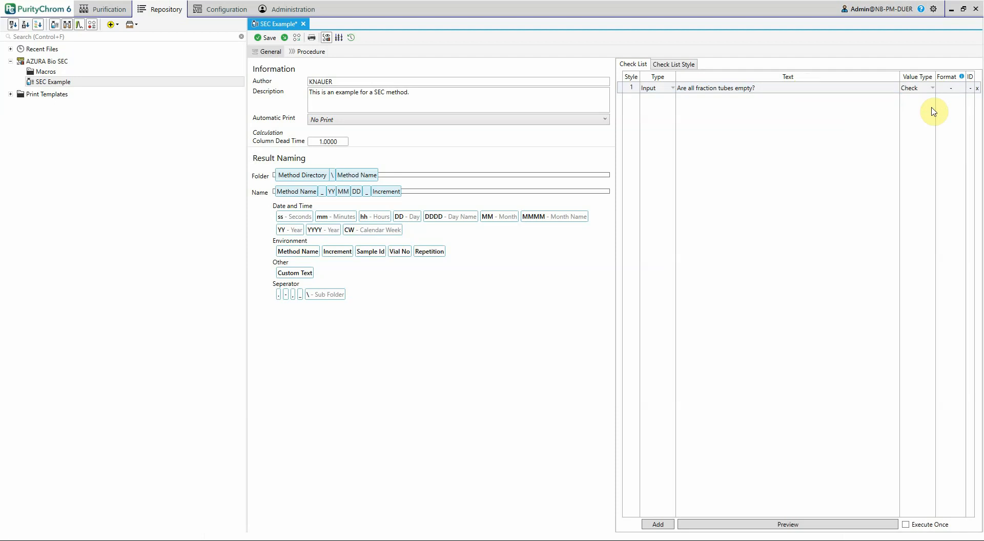
Add a second check list entry of type Input with the text "Batch No." and value type Text
{"action": "left_click", "coordinate": [666, 523]}
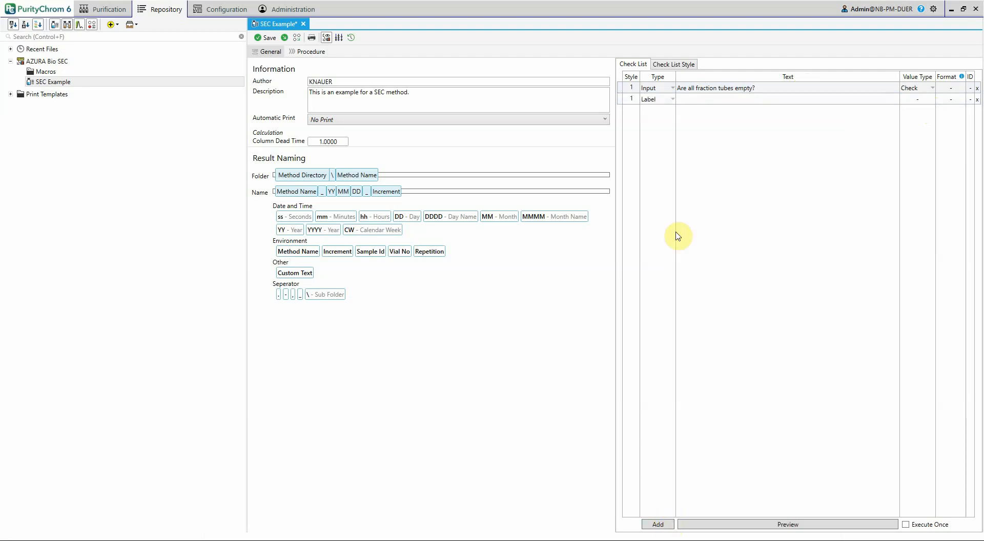
{"action": "left_click", "coordinate": [673, 100]}
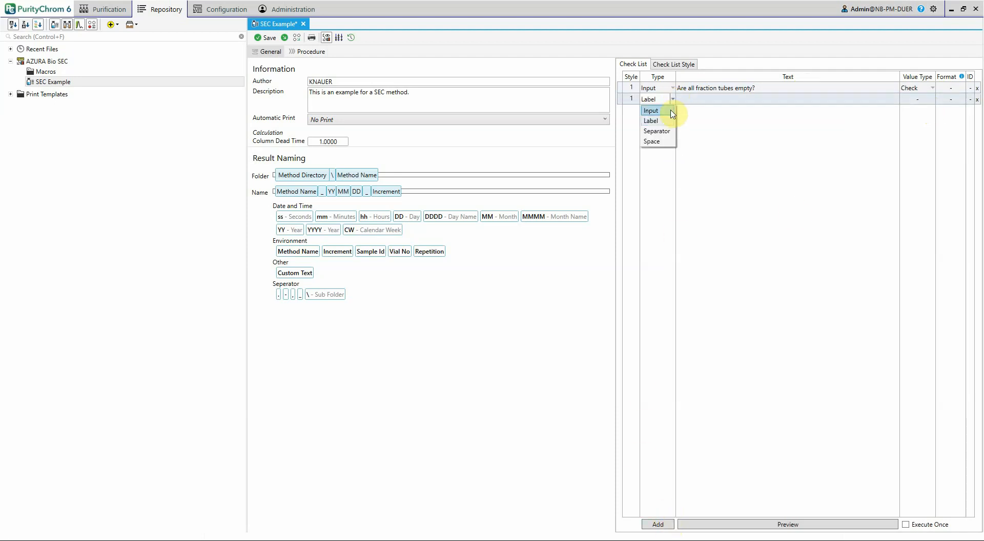
{"action": "left_click", "coordinate": [673, 111]}
{"action": "left_click", "coordinate": [699, 100]}
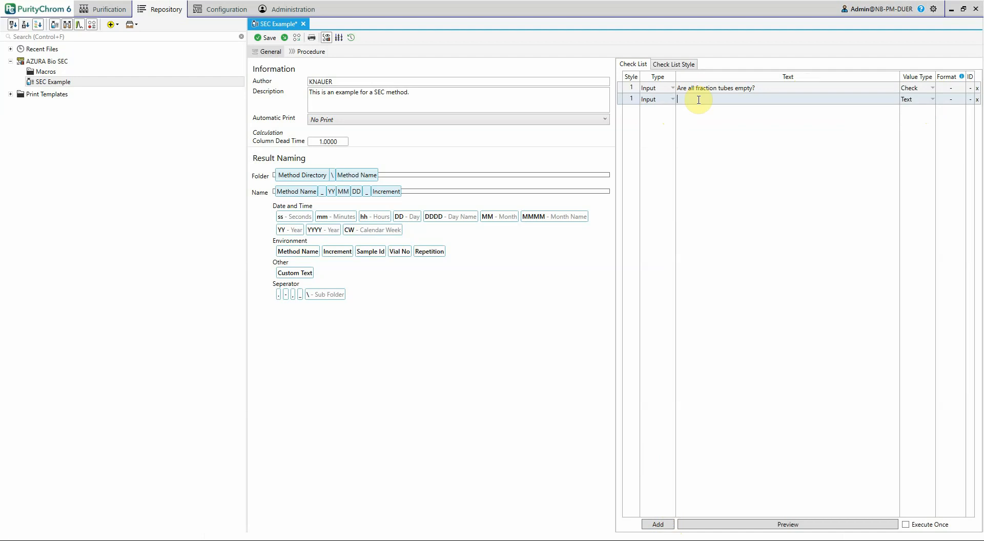
{"action": "type", "text": "Batch No."}
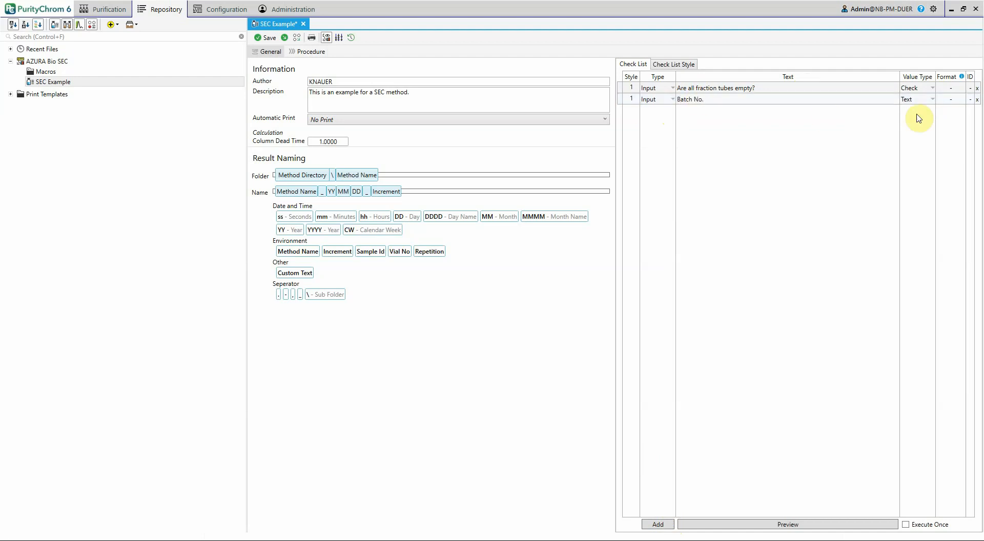
{"action": "left_click", "coordinate": [932, 100]}
{"action": "left_click", "coordinate": [932, 101]}
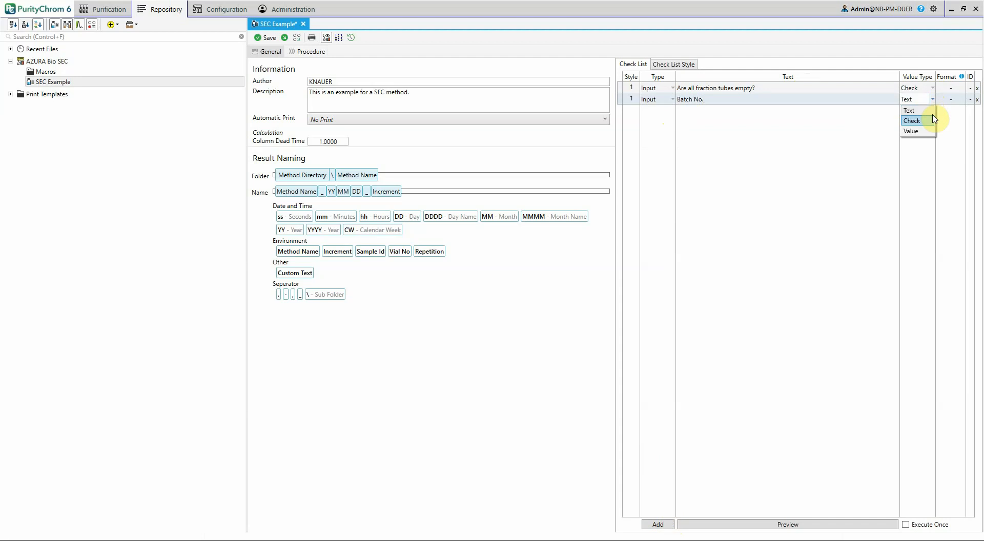
{"action": "left_click", "coordinate": [925, 115]}
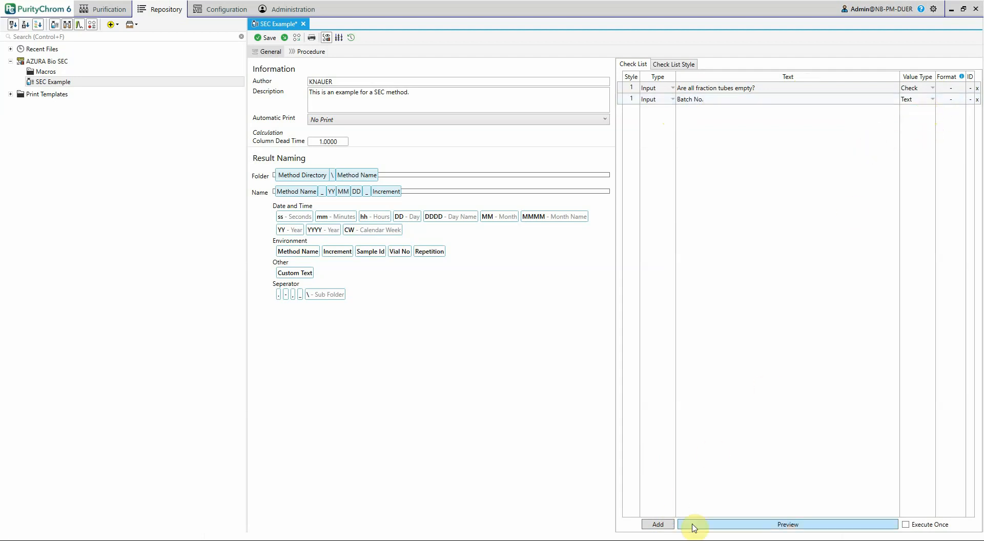
Preview the check list, confirm the fraction tubes are empty, enter 123 as the batch number and run it
{"action": "left_click", "coordinate": [709, 525]}
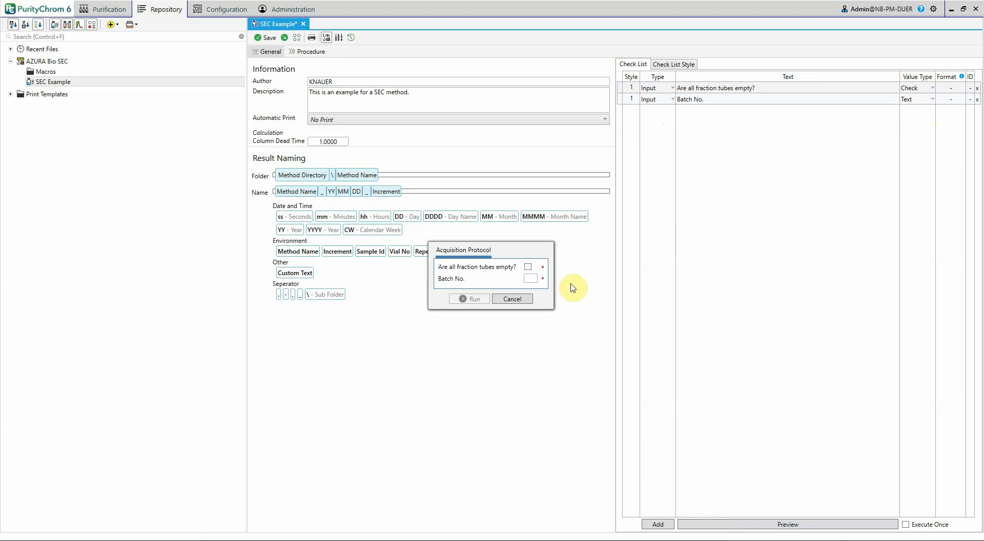
{"action": "left_click", "coordinate": [528, 267]}
{"action": "left_click", "coordinate": [531, 277]}
{"action": "type", "text": "123"}
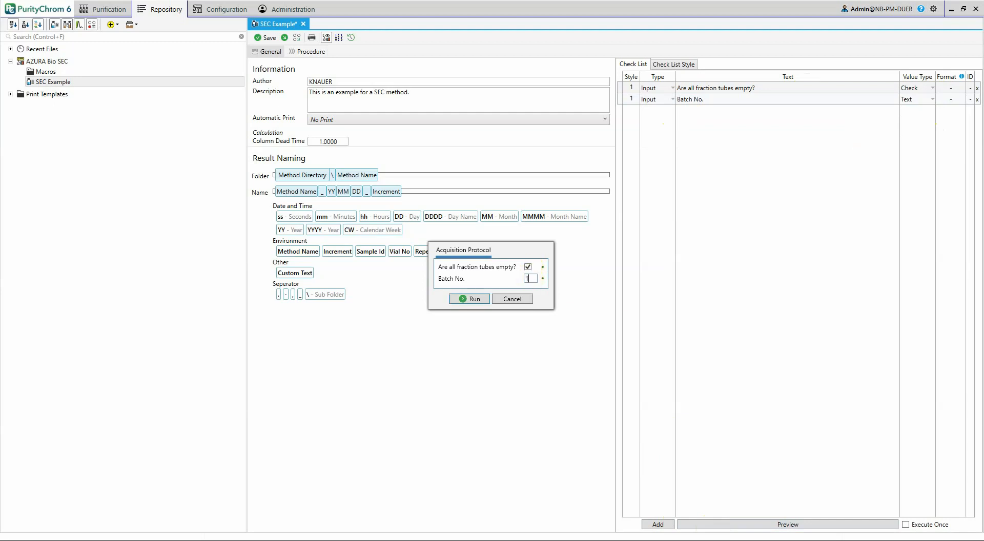
{"action": "left_click", "coordinate": [487, 302]}
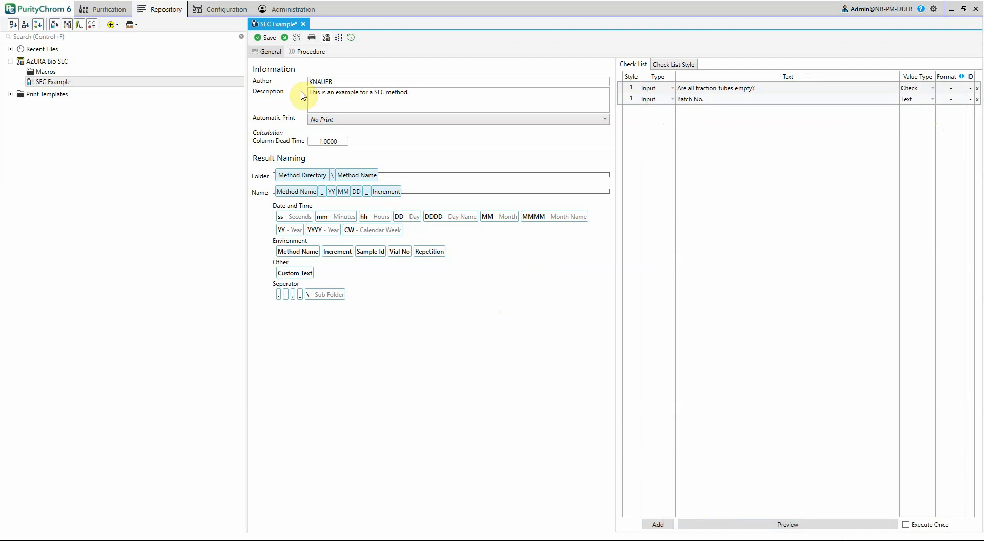
Open the method's procedure and examine the step types that can be added and the Conditioning step's execute-on-initialisation option
{"action": "left_click", "coordinate": [311, 52]}
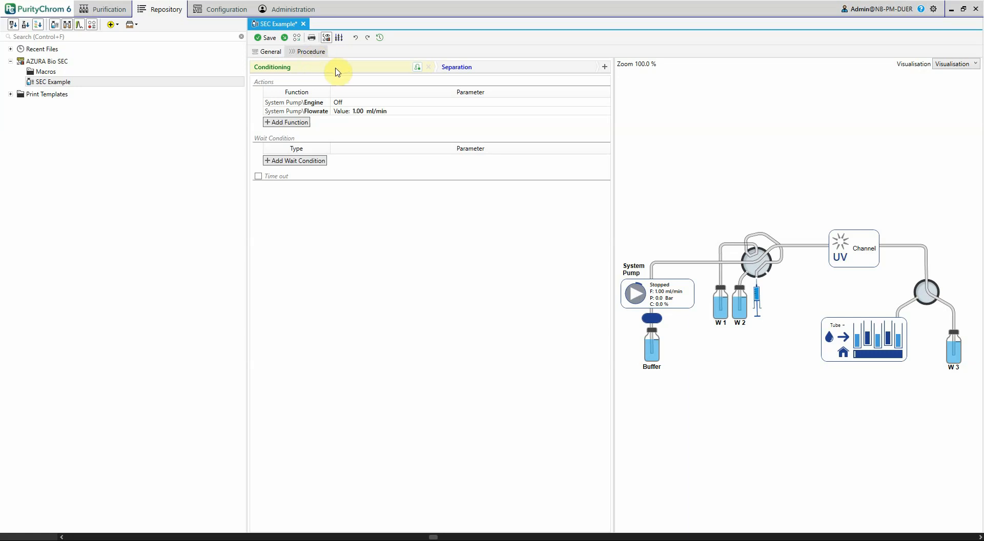
{"action": "left_click", "coordinate": [605, 69]}
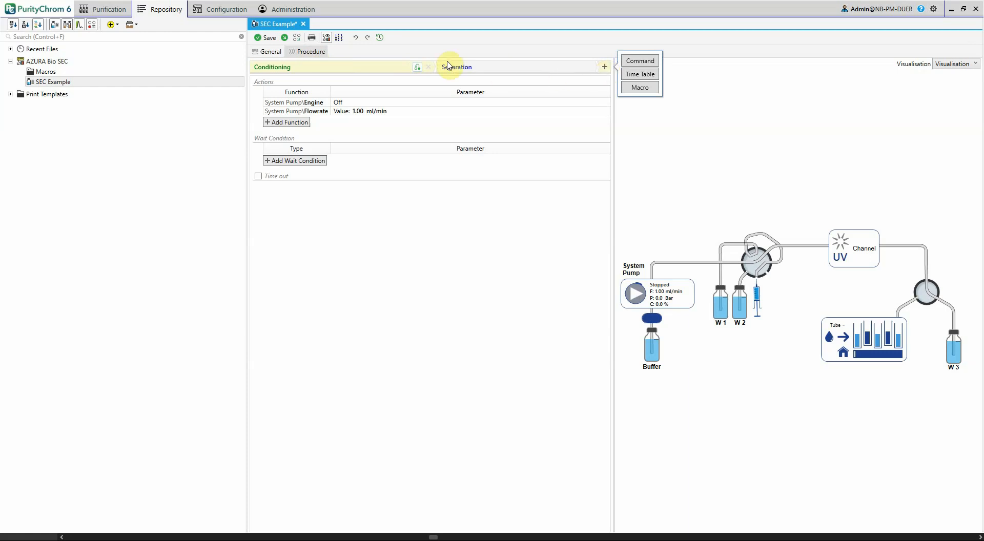
{"action": "left_click", "coordinate": [397, 69]}
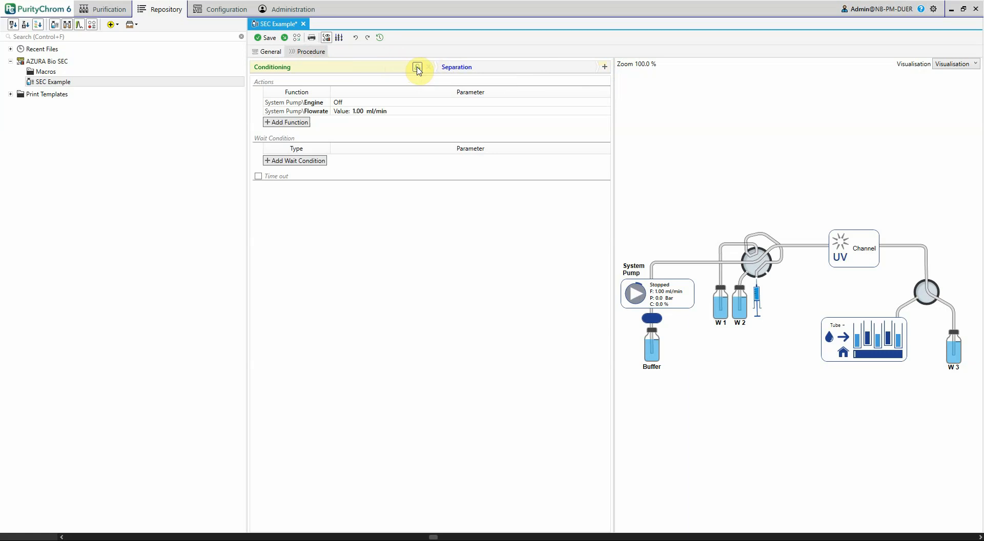
{"action": "left_click", "coordinate": [418, 68]}
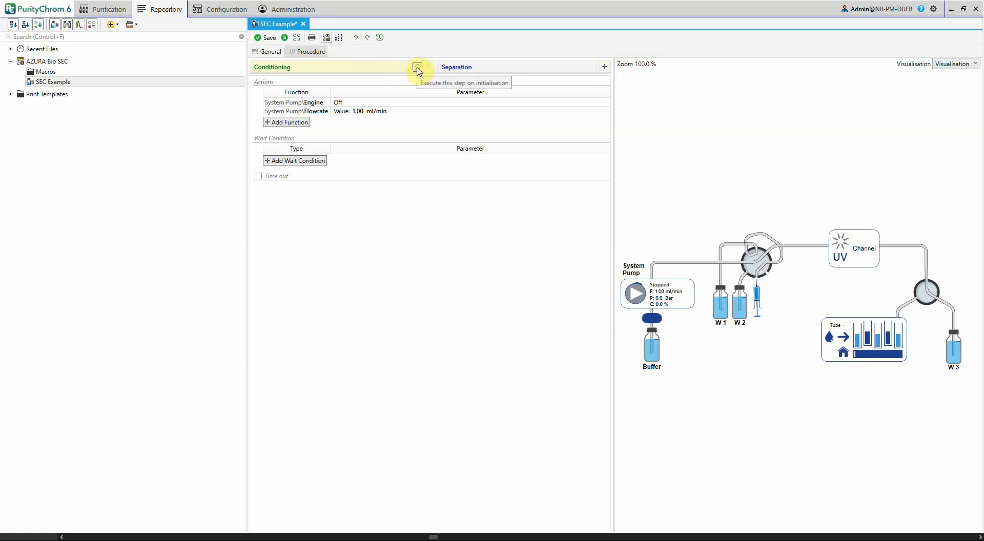
{"action": "left_click", "coordinate": [418, 68]}
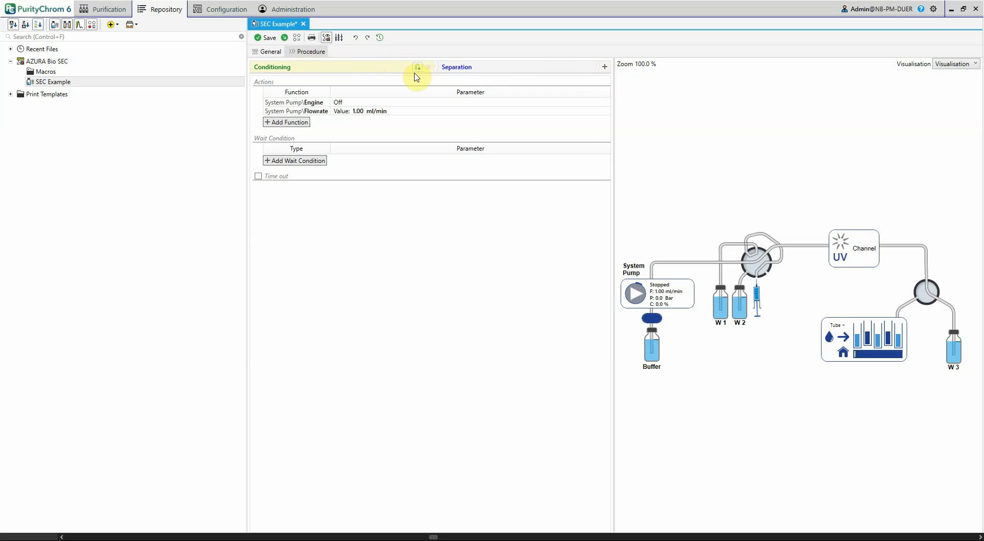
Add a Multi-Injection Valve Valve Switch function with position Manual Load to the Conditioning step
{"action": "left_click", "coordinate": [305, 123]}
{"action": "left_click", "coordinate": [309, 121]}
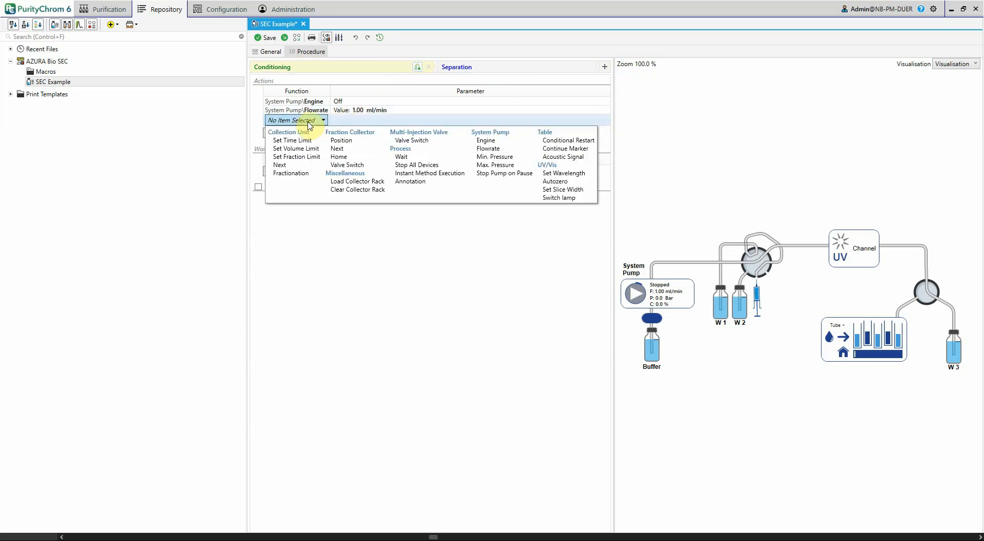
{"action": "left_click", "coordinate": [412, 140]}
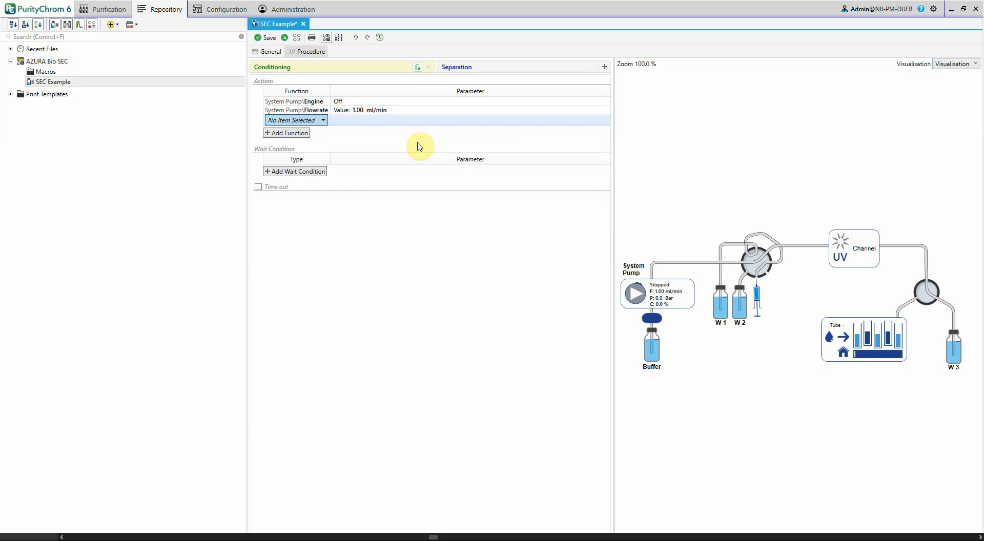
{"action": "left_click", "coordinate": [416, 120]}
{"action": "left_click", "coordinate": [418, 131]}
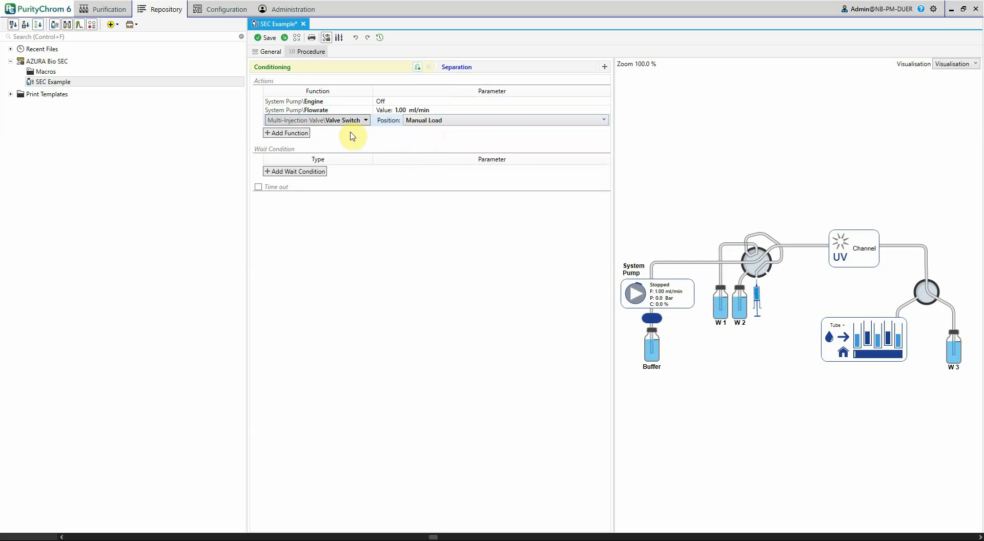
Add a Fraction Collector Valve Switch function with position Waste to the Conditioning step
{"action": "left_click", "coordinate": [305, 132]}
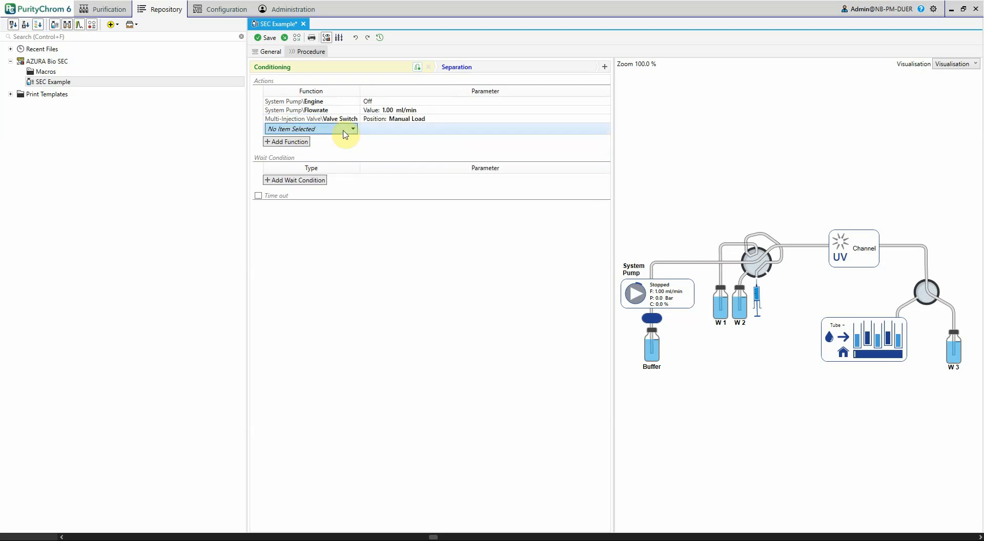
{"action": "left_click", "coordinate": [343, 132]}
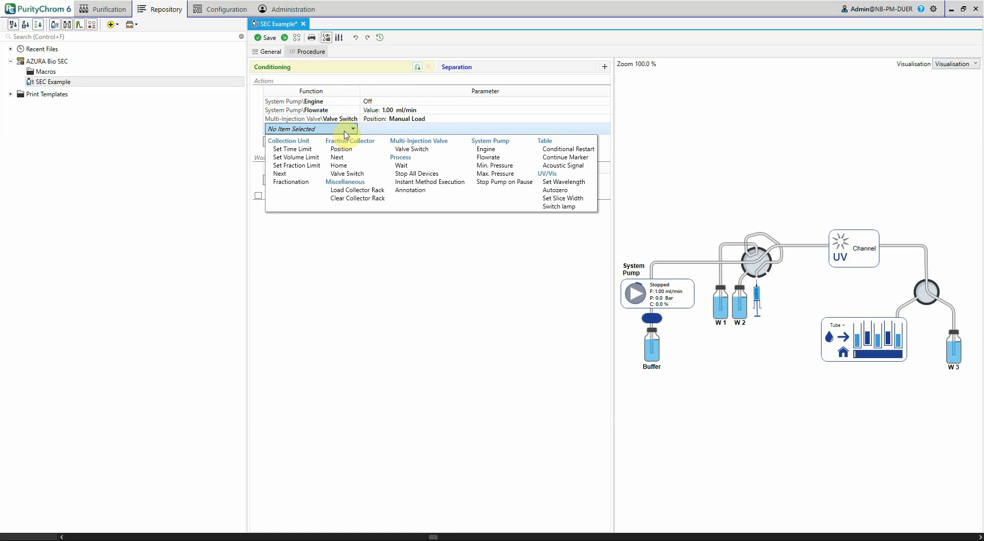
{"action": "left_click", "coordinate": [347, 174]}
{"action": "left_click", "coordinate": [412, 130]}
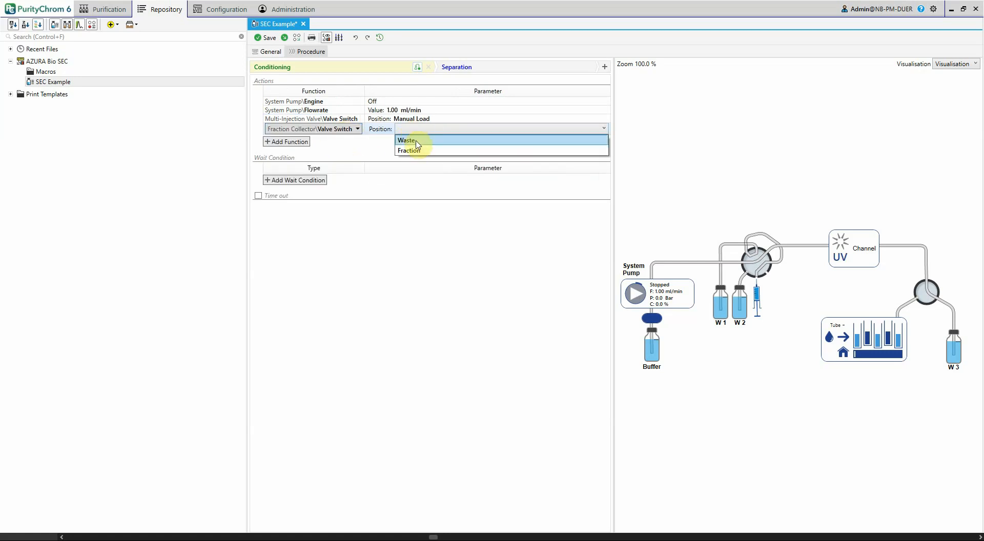
{"action": "left_click", "coordinate": [410, 140]}
Add a UV/Vis Set Wavelength function at 280 nm to the Conditioning step
{"action": "left_click", "coordinate": [307, 141]}
{"action": "left_click", "coordinate": [315, 139]}
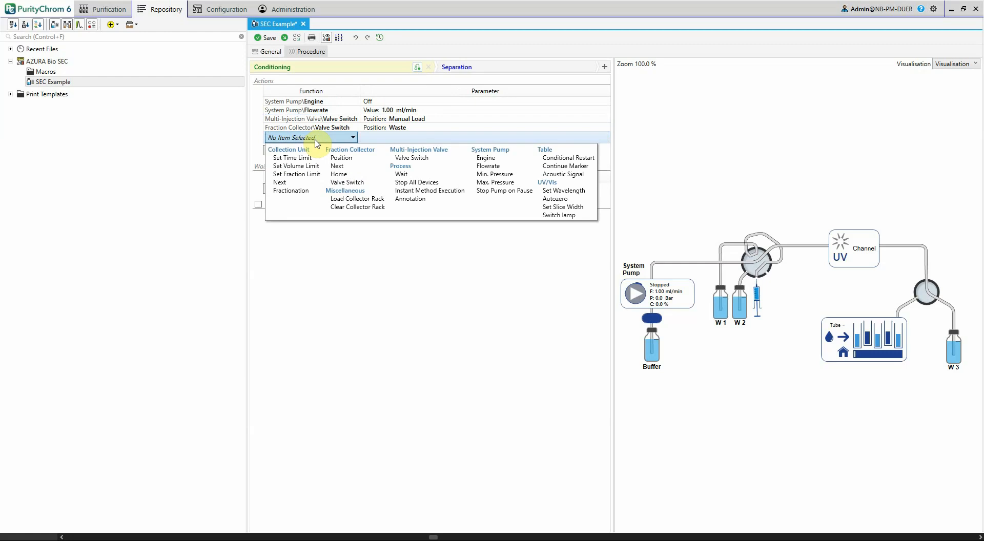
{"action": "left_click", "coordinate": [573, 193]}
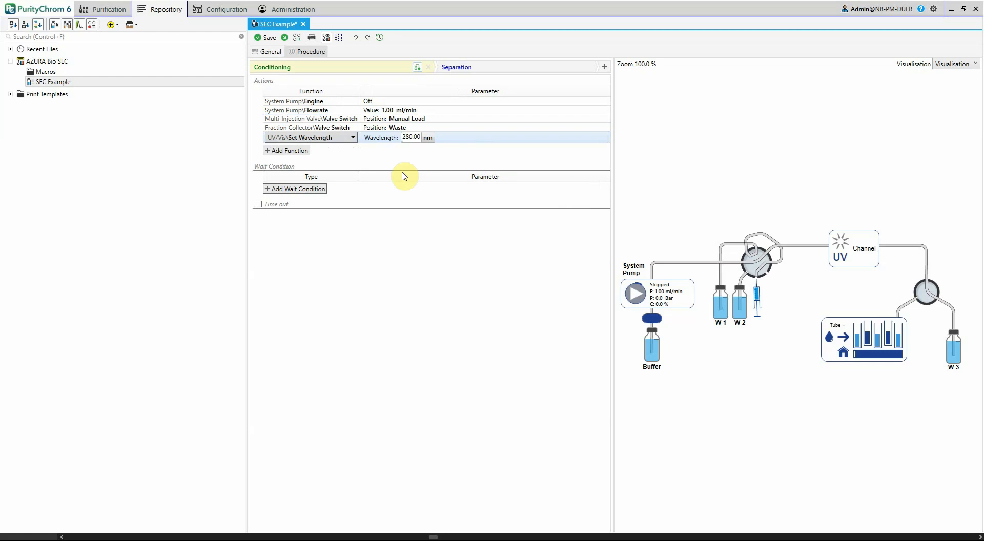
Set the Separation time table's programming base to System Volume in ml and convert the values from Process Time
{"action": "left_click", "coordinate": [490, 70]}
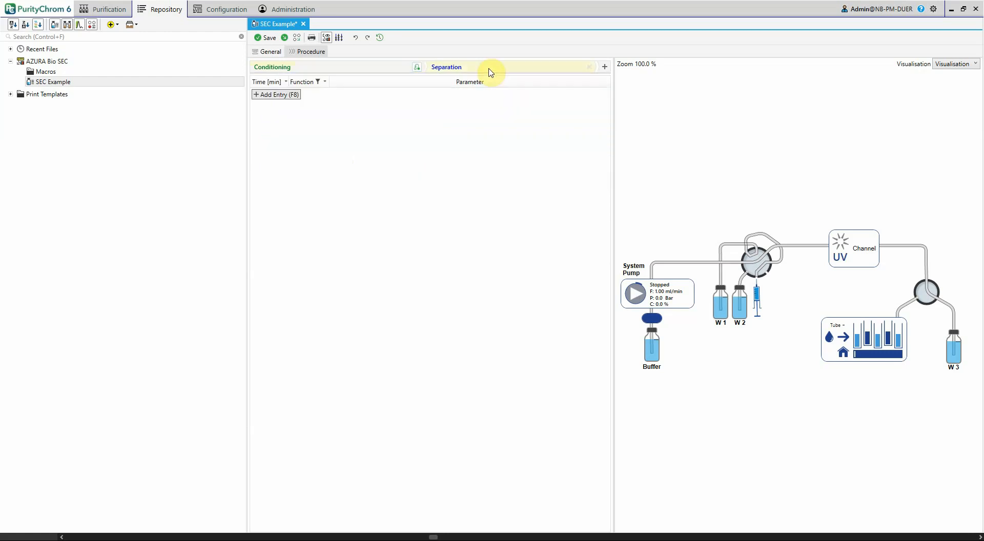
{"action": "left_click", "coordinate": [283, 83]}
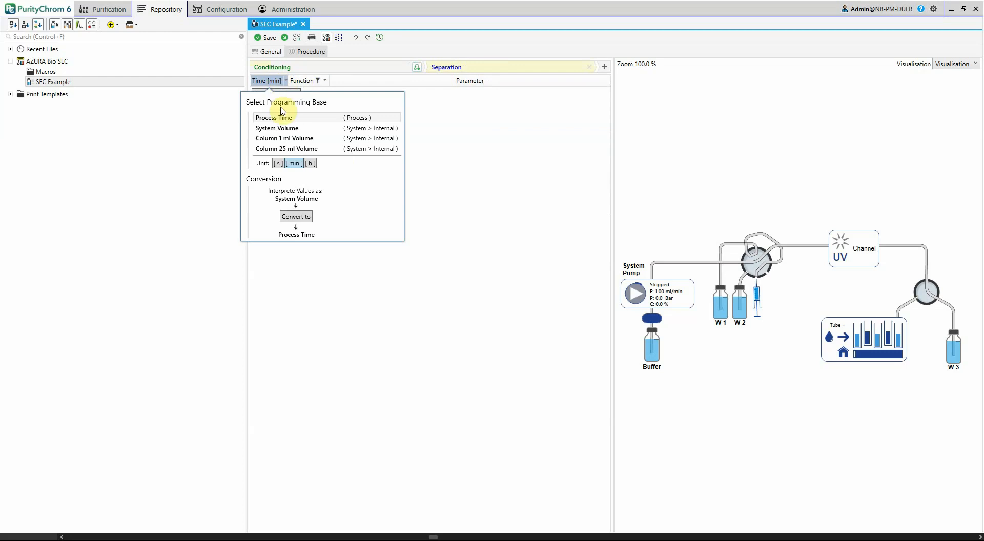
{"action": "left_click", "coordinate": [300, 129]}
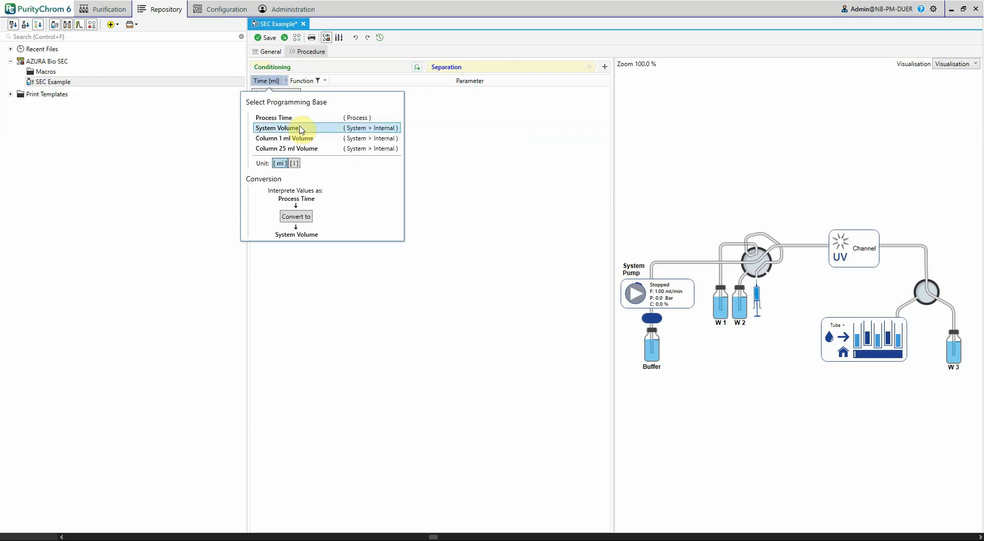
{"action": "left_click", "coordinate": [306, 217]}
{"action": "left_click", "coordinate": [520, 297]}
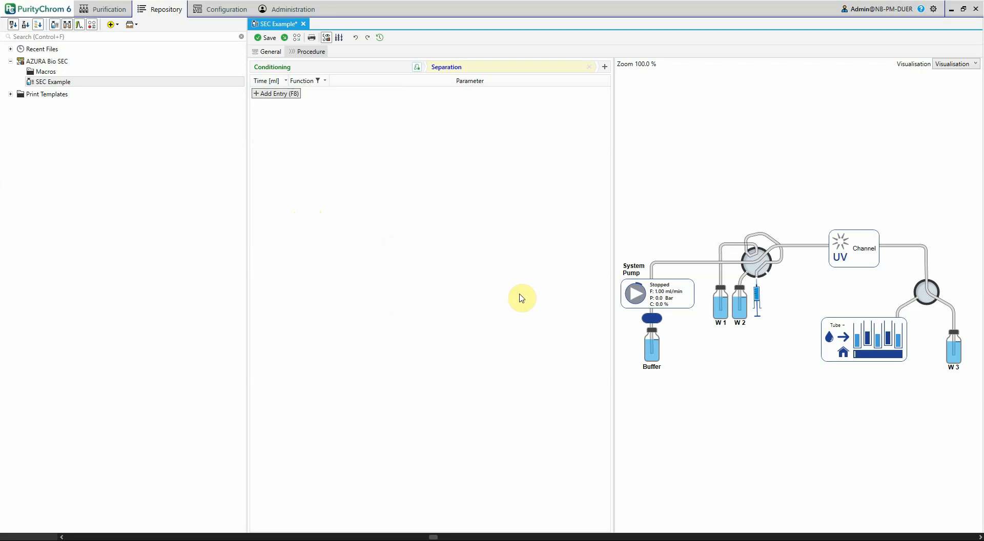
Add a Chromatogram Start function at 0.00 ml to the Separation step
{"action": "left_click", "coordinate": [288, 93]}
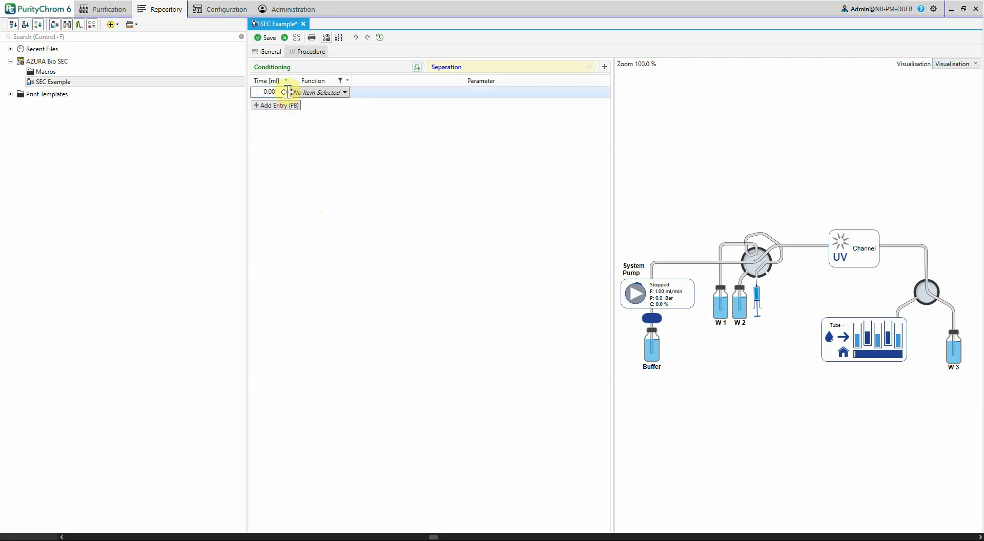
{"action": "left_click", "coordinate": [308, 93]}
{"action": "left_click", "coordinate": [310, 116]}
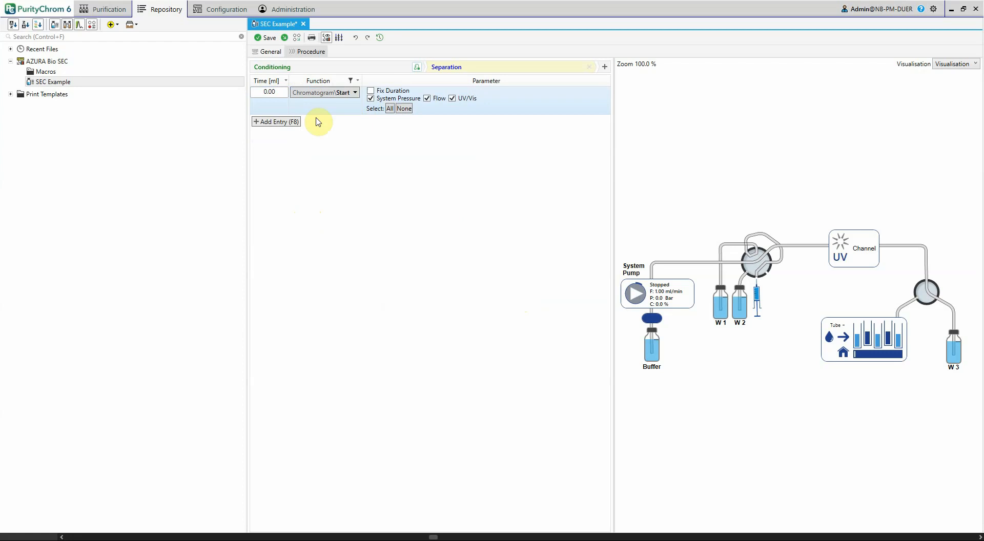
Add a System Pump Engine function set to On at 0.00 ml to the Separation step
{"action": "left_click", "coordinate": [301, 128]}
{"action": "left_click", "coordinate": [297, 104]}
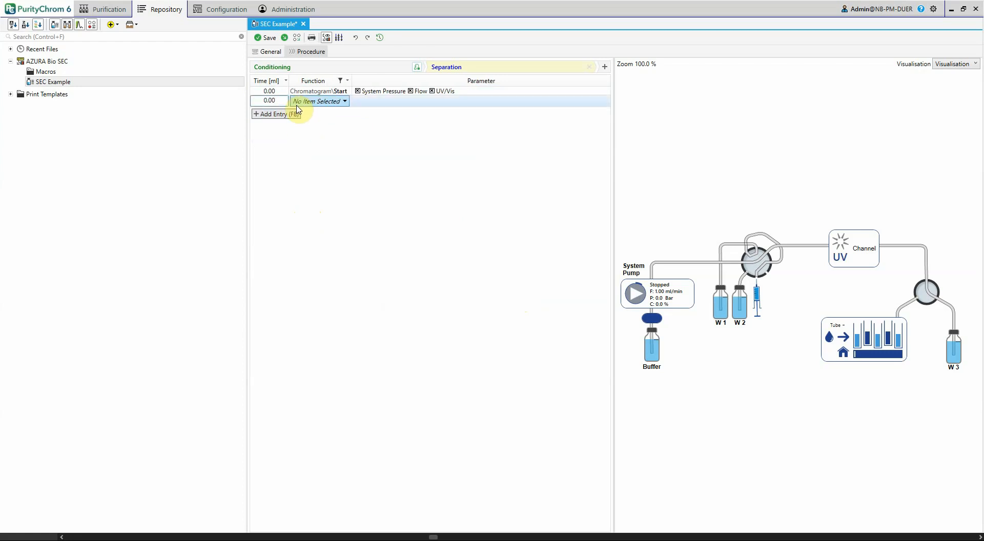
{"action": "left_click", "coordinate": [637, 293]}
{"action": "left_click", "coordinate": [657, 230]}
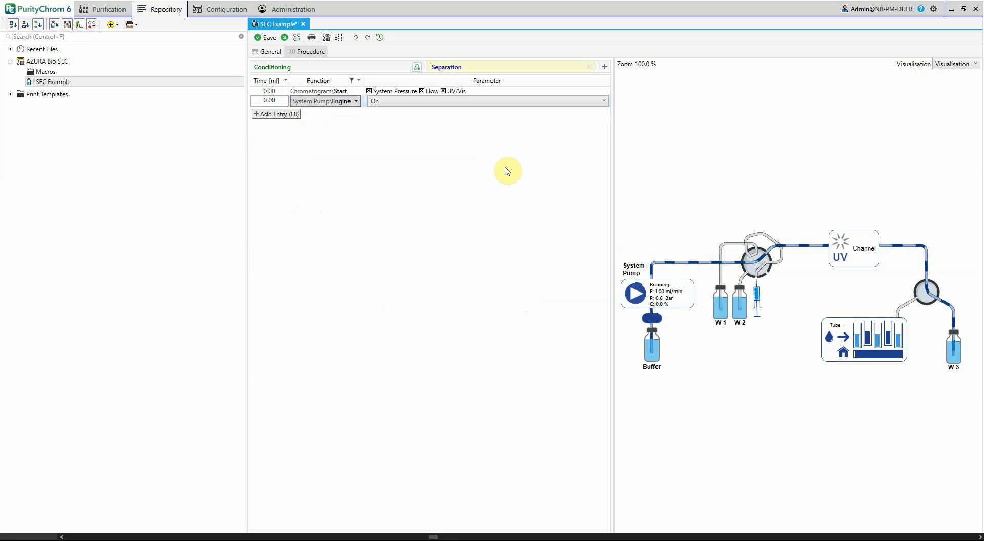
Add a UV/Vis Autozero function at 0.00 ml to the Separation step
{"action": "key", "text": "F8"}
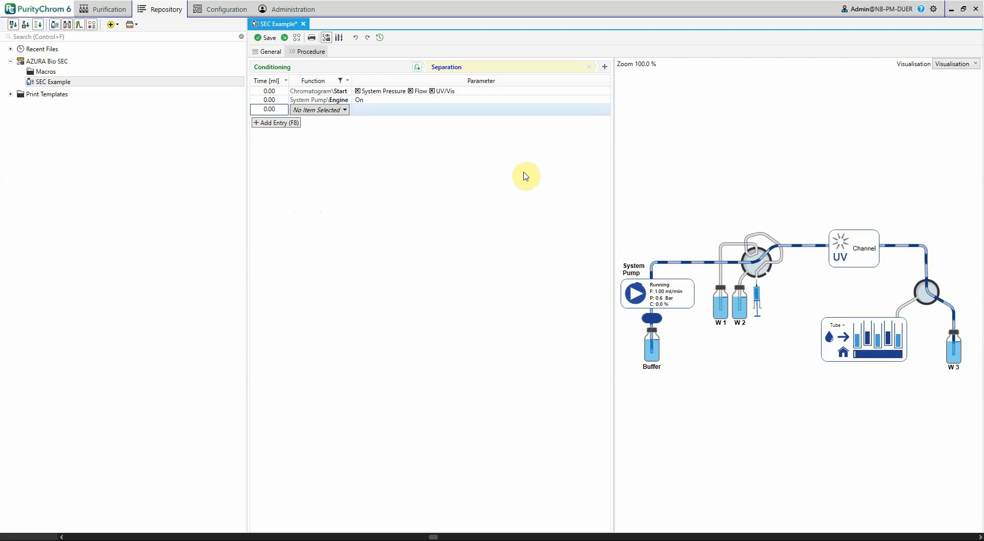
{"action": "left_click", "coordinate": [866, 249]}
{"action": "left_click", "coordinate": [862, 190]}
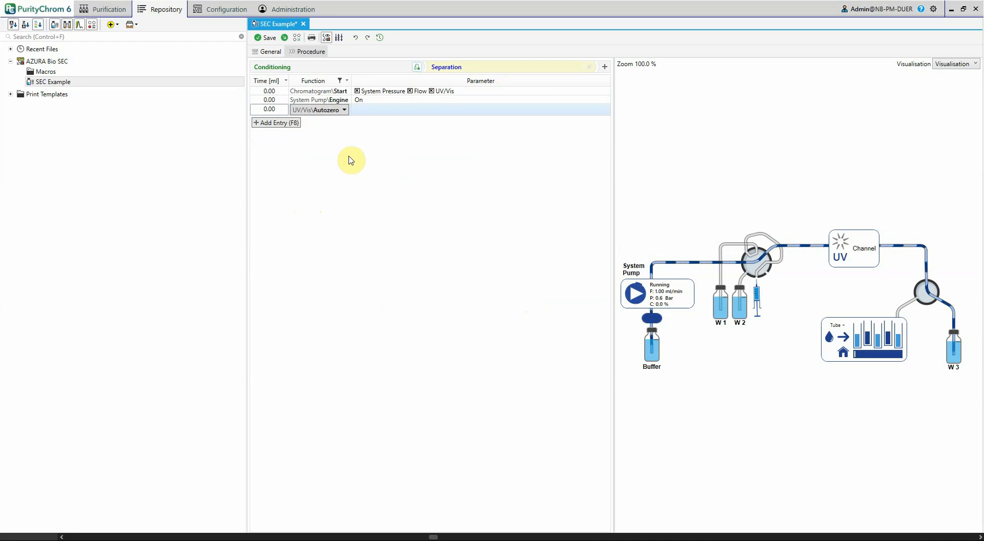
Add a Multi-Injection Valve Valve Switch function with position Inject at 2 ml to the Separation step
{"action": "key", "text": "F8"}
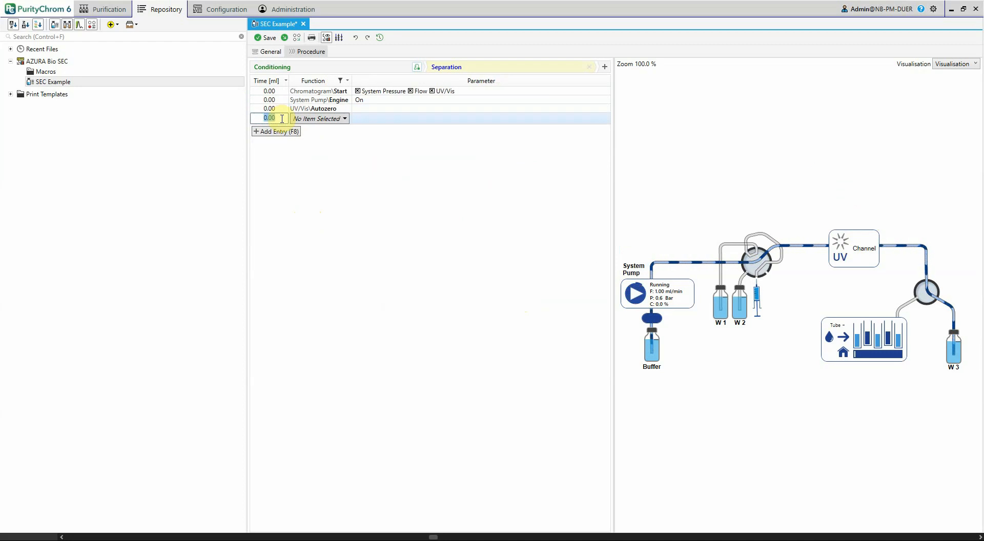
{"action": "type", "text": "2"}
{"action": "left_click", "coordinate": [309, 121]}
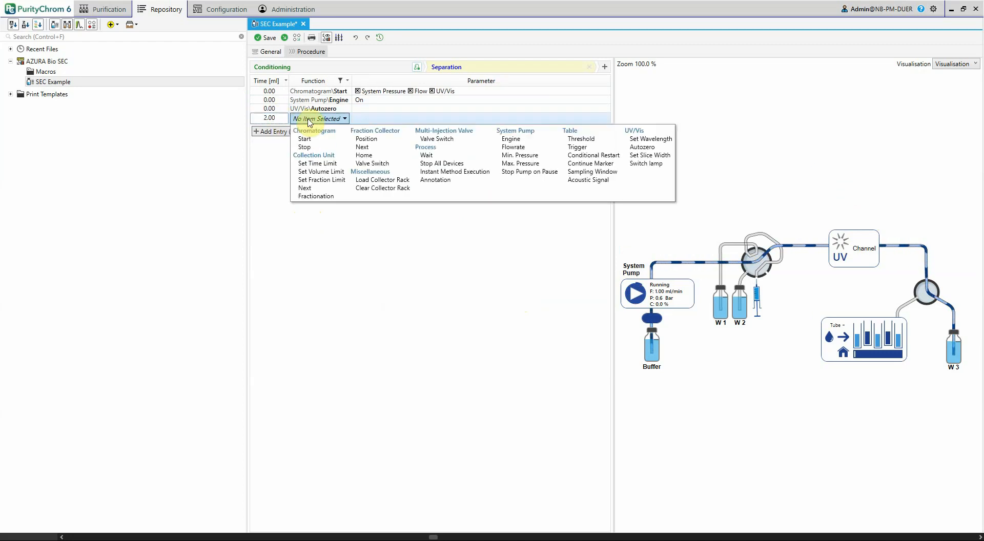
{"action": "left_click", "coordinate": [309, 121]}
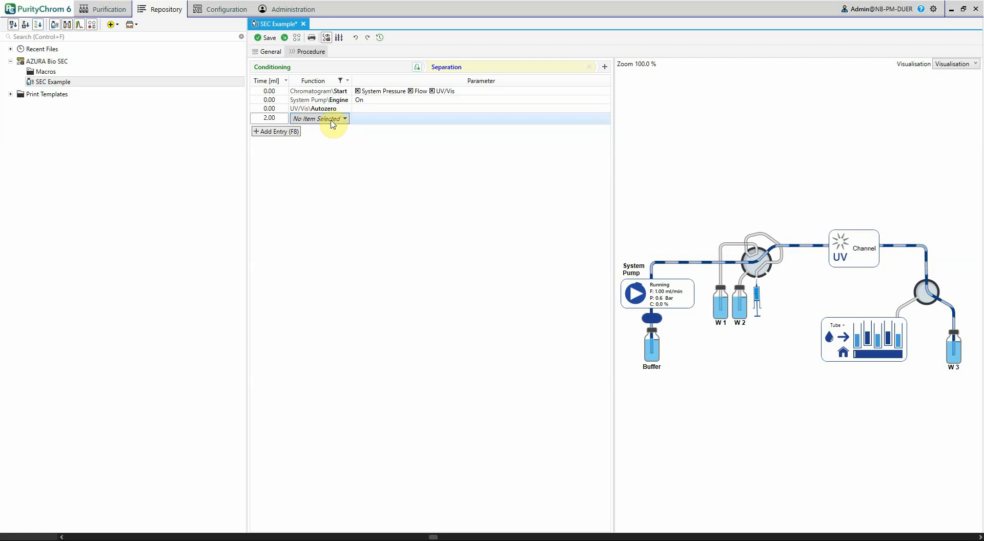
{"action": "left_click", "coordinate": [758, 260]}
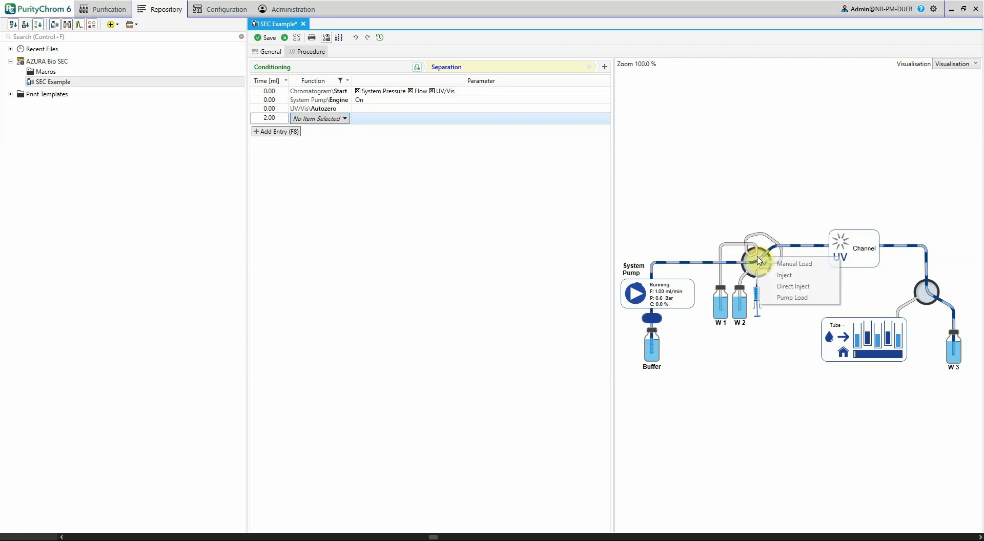
{"action": "left_click", "coordinate": [780, 276]}
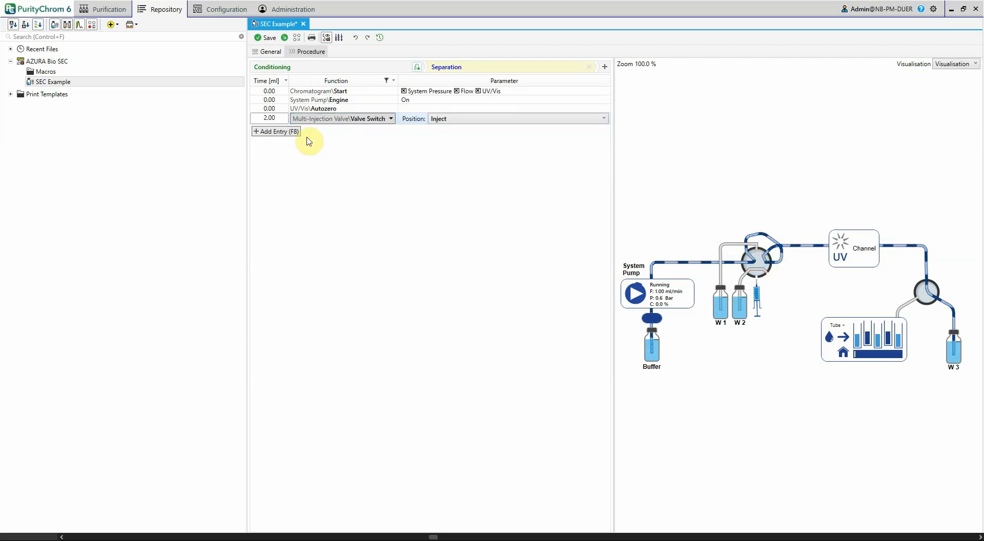
Add a Multi-Injection Valve Valve Switch function with position Manual Load at 5 ml to the Separation step
{"action": "left_click", "coordinate": [290, 132]}
{"action": "left_click", "coordinate": [278, 119]}
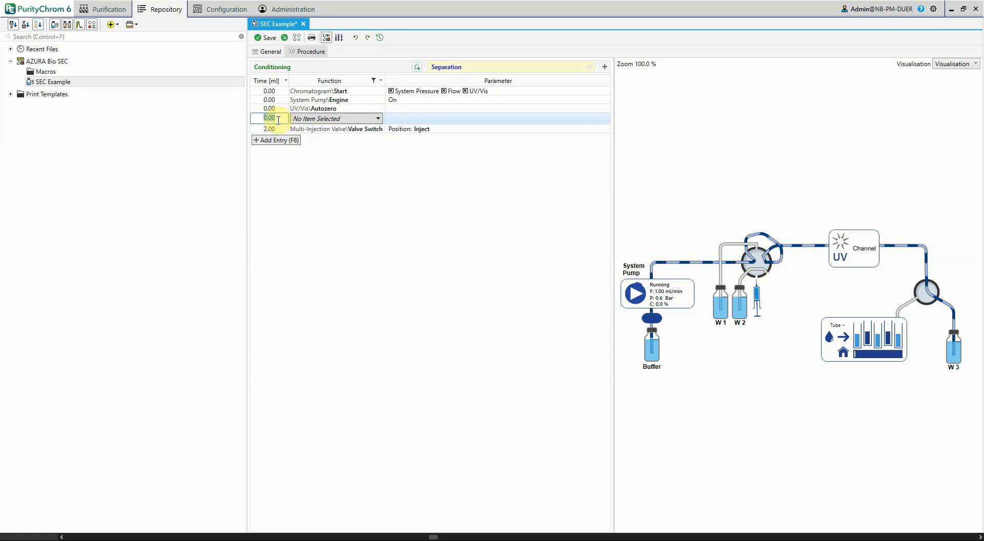
{"action": "type", "text": "5"}
{"action": "left_click", "coordinate": [762, 267]}
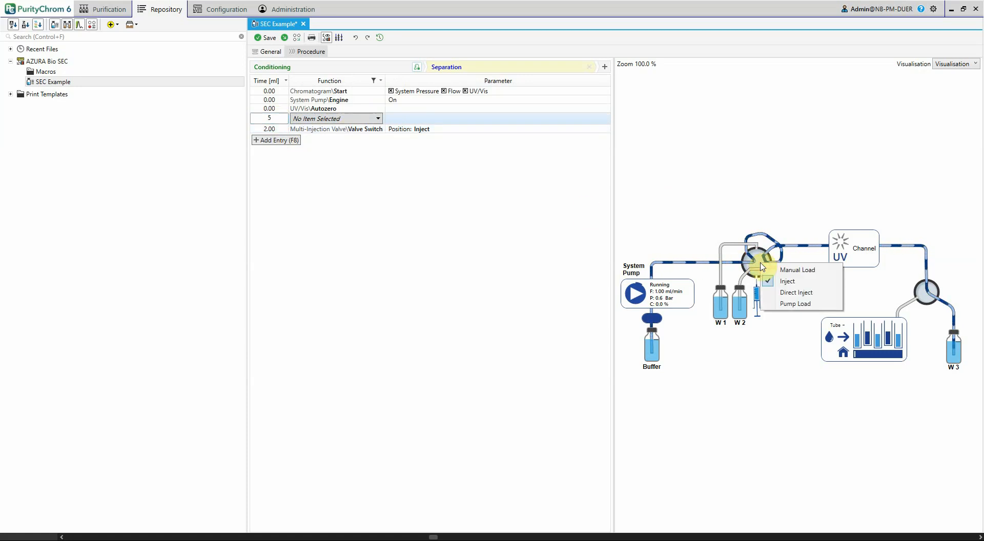
{"action": "left_click", "coordinate": [781, 272]}
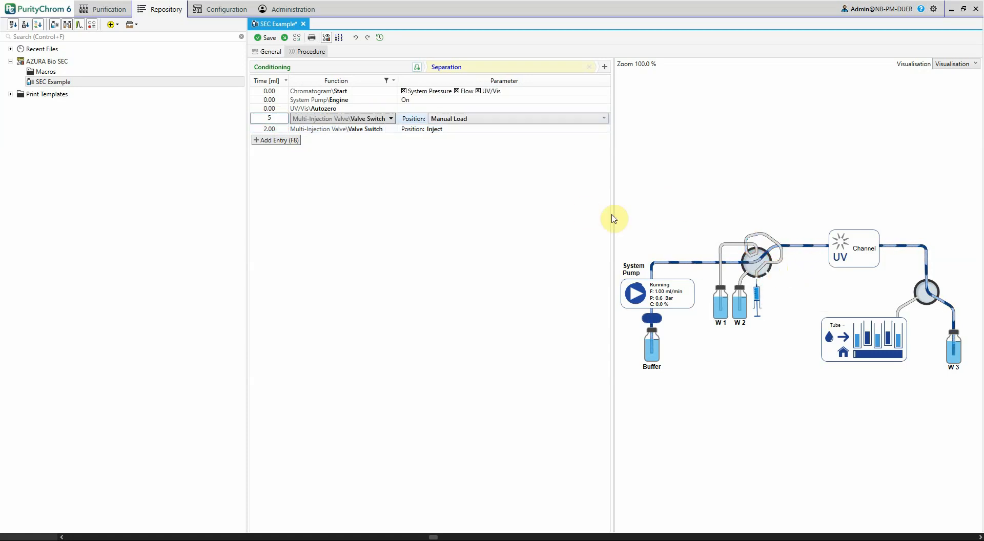
Add a Collection Unit Fractionation function with direction Fraction at 10 ml to the Separation step
{"action": "left_click", "coordinate": [288, 140]}
{"action": "left_click", "coordinate": [271, 118]}
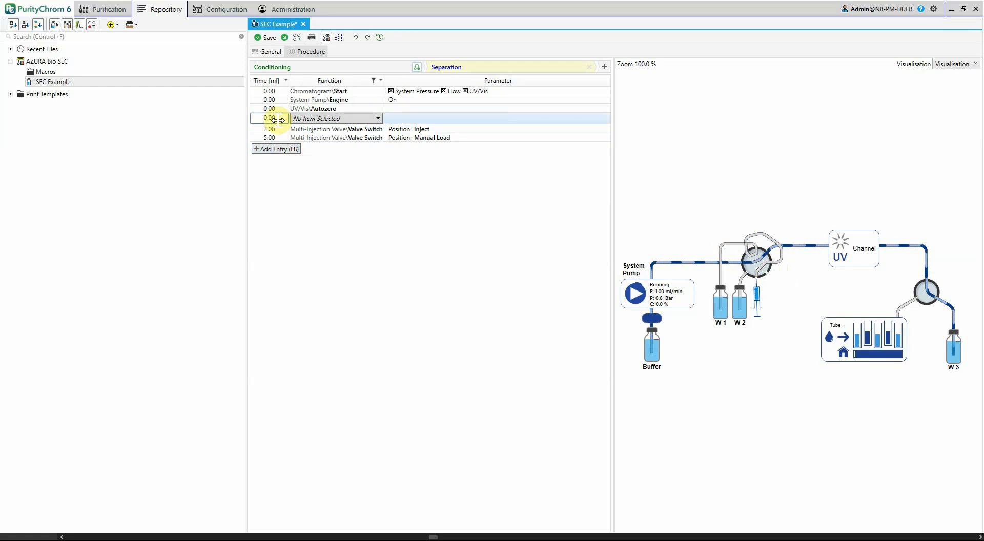
{"action": "type", "text": "10"}
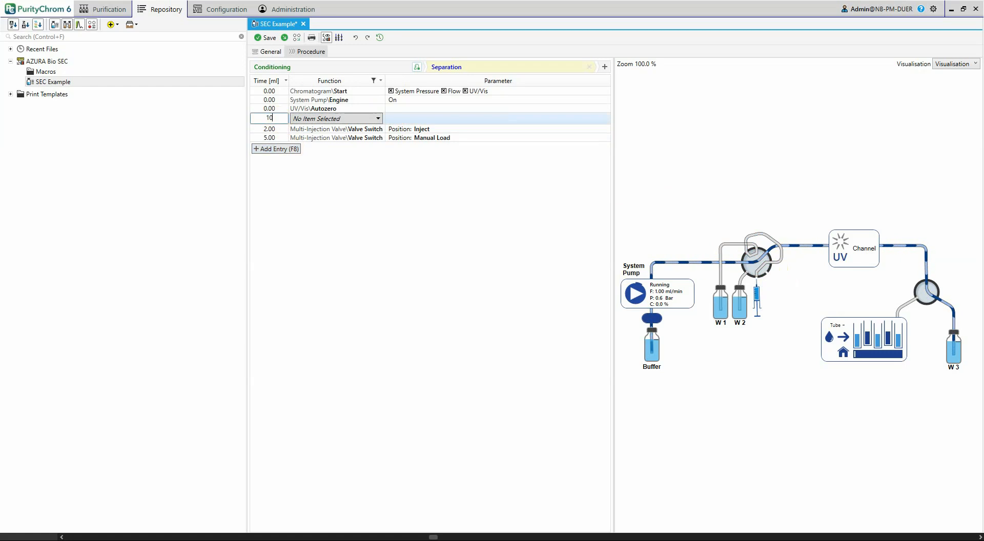
{"action": "left_click", "coordinate": [328, 119]}
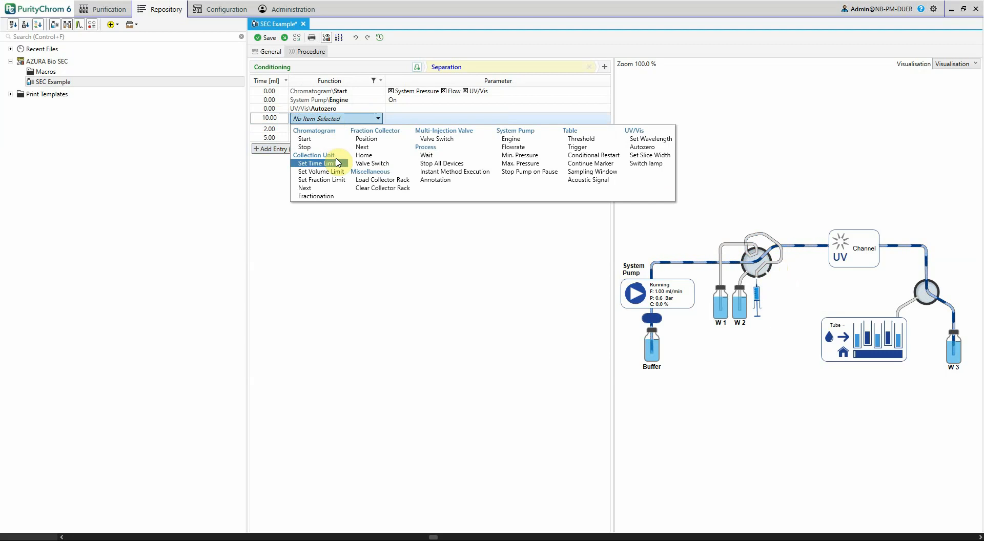
{"action": "left_click", "coordinate": [324, 197]}
{"action": "left_click", "coordinate": [451, 118]}
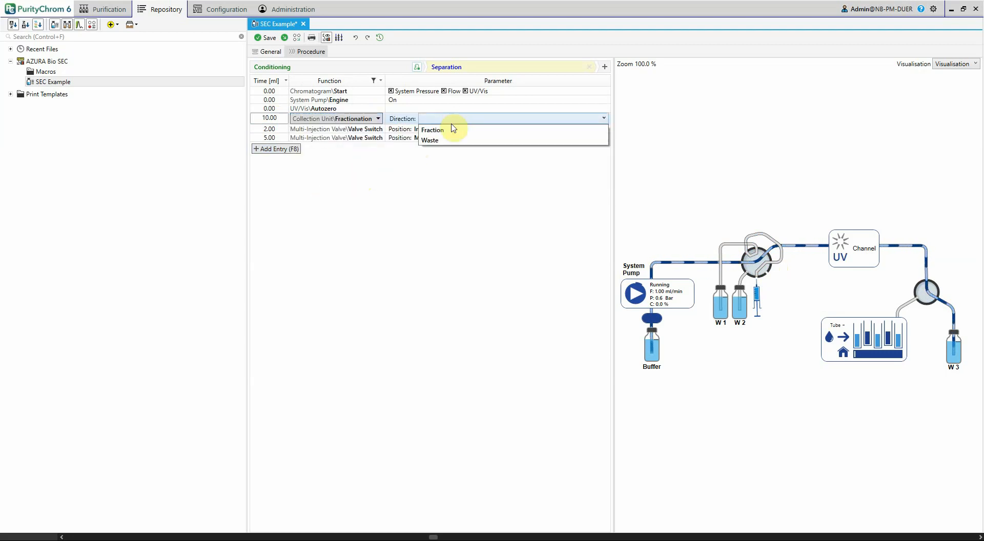
{"action": "left_click", "coordinate": [452, 127]}
Add a Collection Unit Fractionation function with direction Waste at 15 ml to the Separation step
{"action": "left_click", "coordinate": [296, 149]}
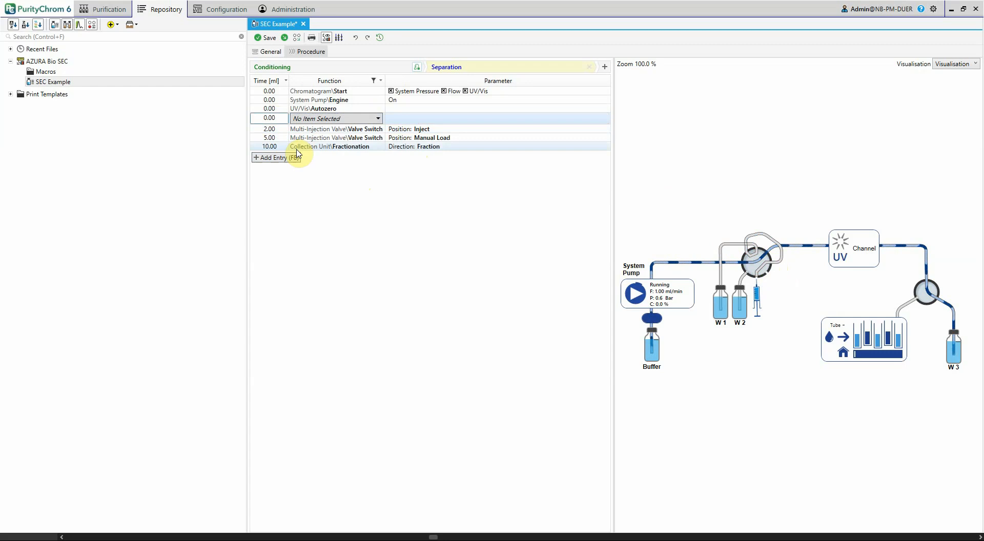
{"action": "type", "text": "15"}
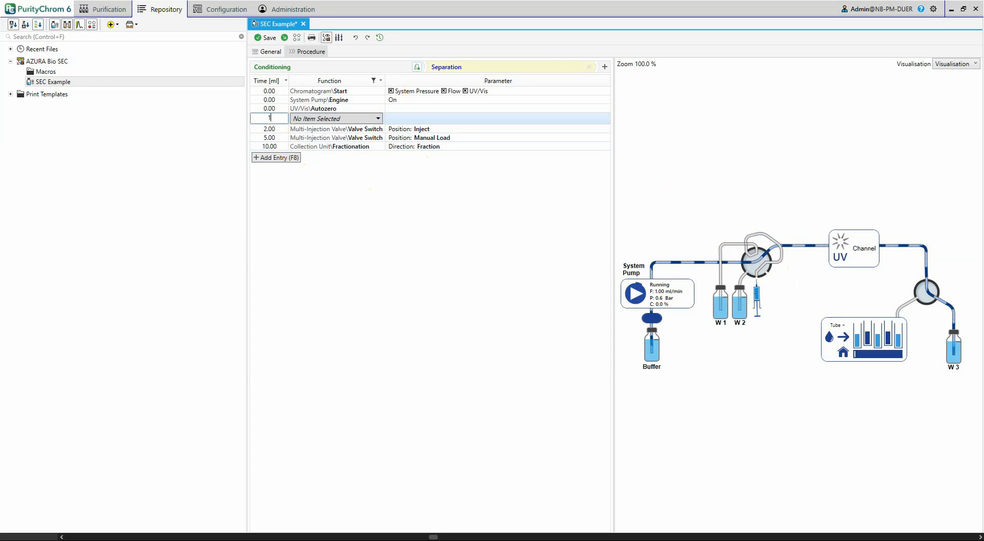
{"action": "left_click", "coordinate": [312, 118]}
{"action": "left_click", "coordinate": [316, 196]}
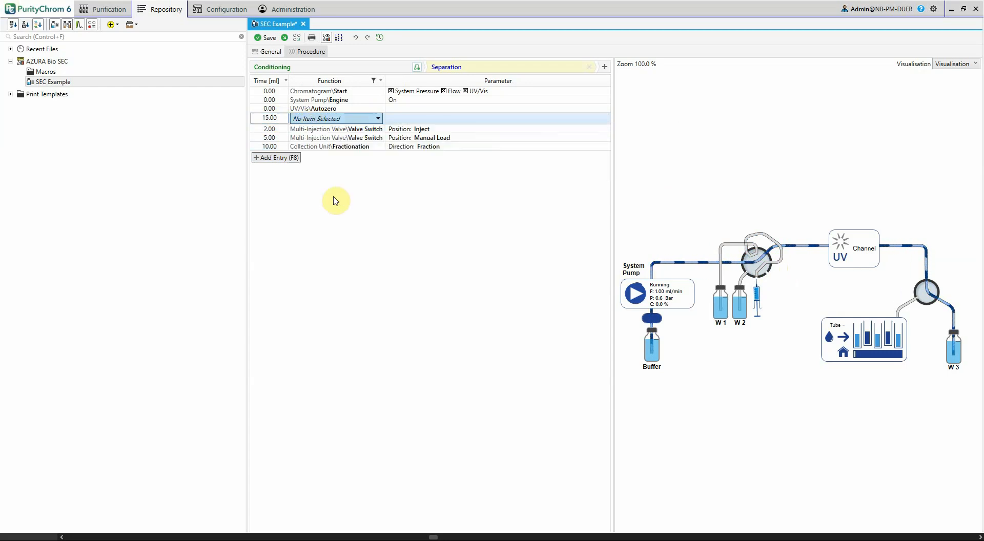
{"action": "left_click", "coordinate": [437, 119]}
{"action": "left_click", "coordinate": [433, 140]}
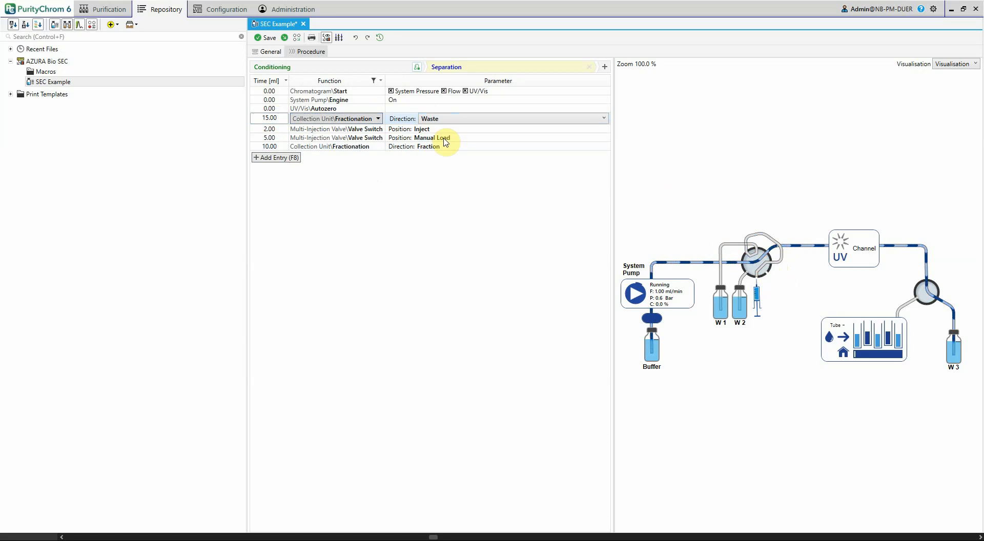
Add a Process Stop All Devices function at 20 ml to the Separation step
{"action": "left_click", "coordinate": [280, 158]}
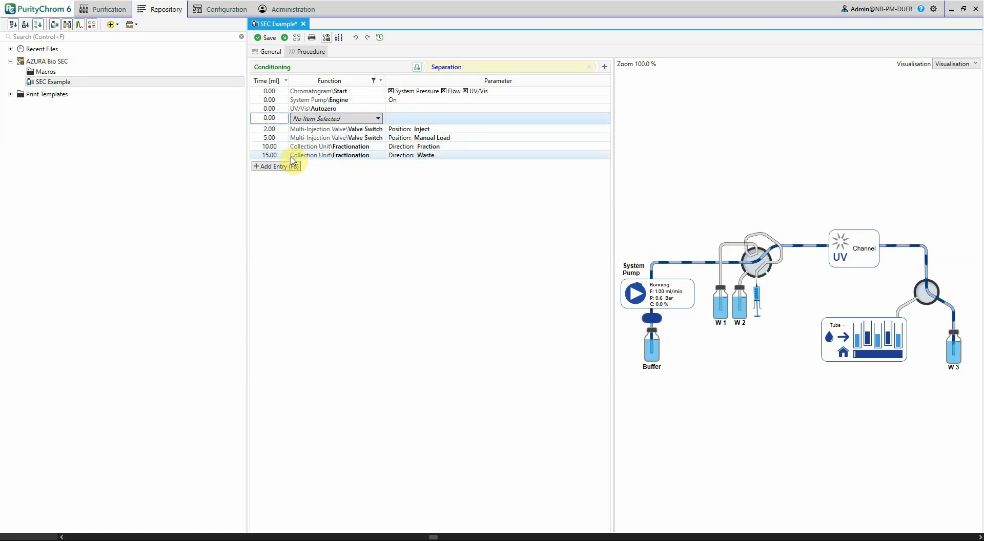
{"action": "type", "text": "2"}
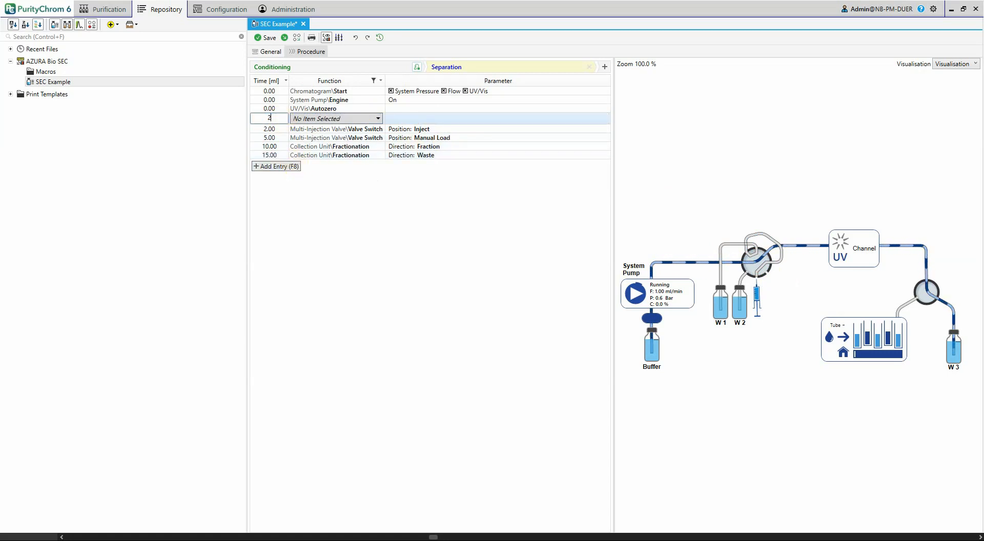
{"action": "type", "text": "0"}
{"action": "left_click", "coordinate": [327, 119]}
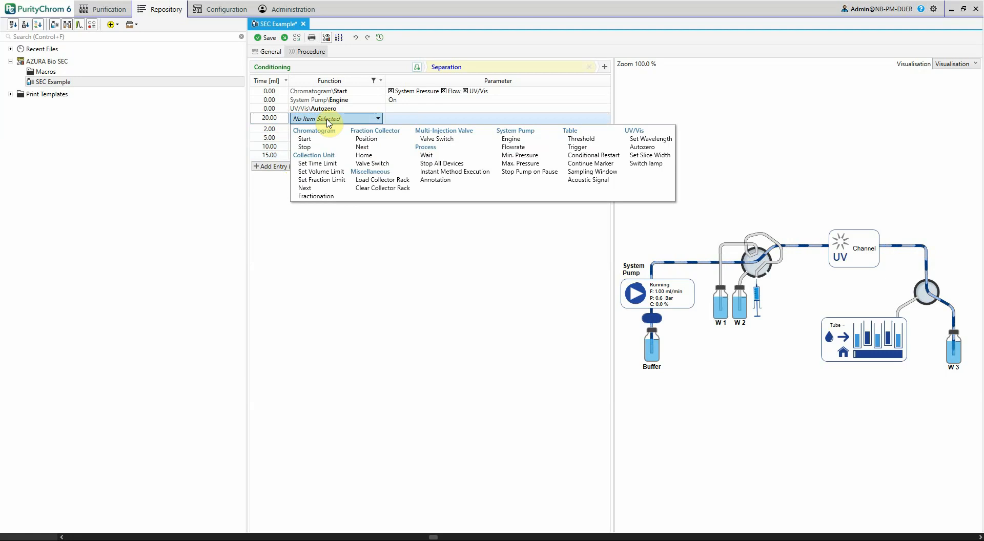
{"action": "left_click", "coordinate": [441, 163]}
{"action": "left_click", "coordinate": [467, 172]}
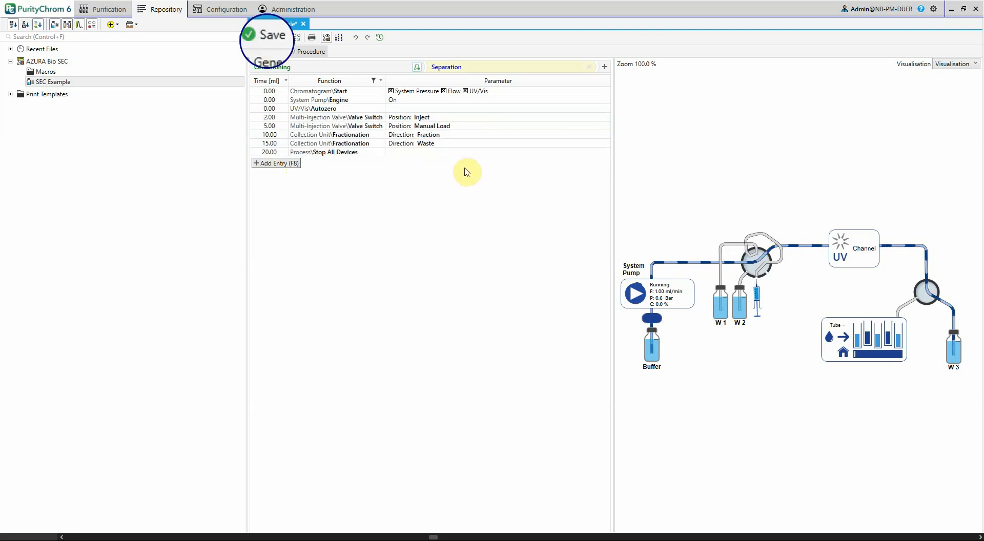